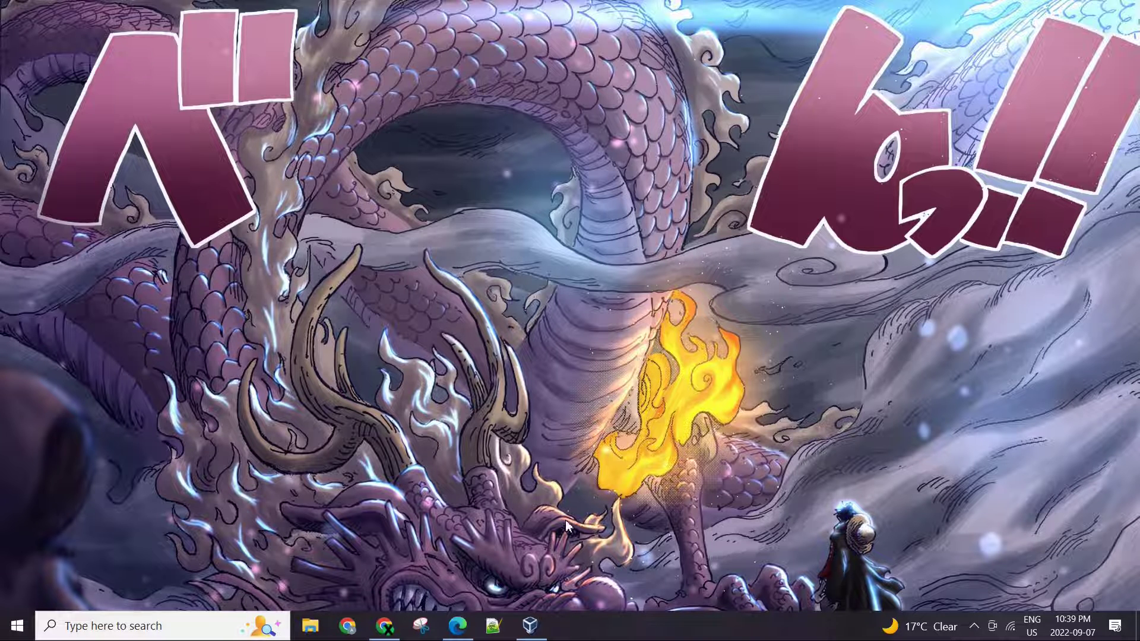
- Bring up the Windows 10 VM and launch Computer Management by searching 'computer'
click(535, 623)
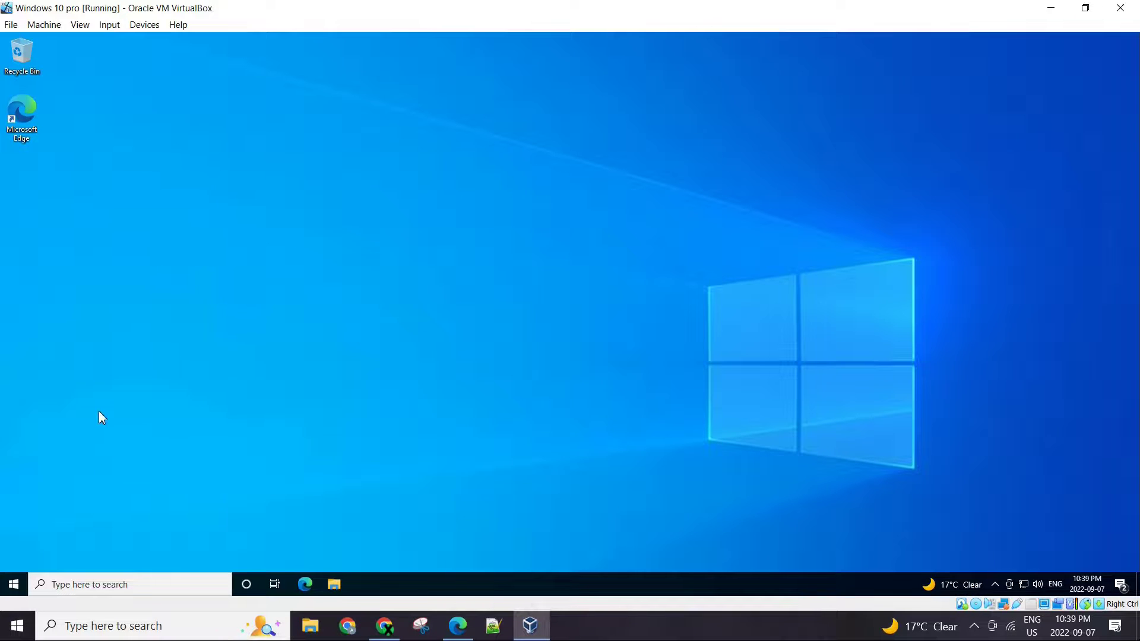
key(super)
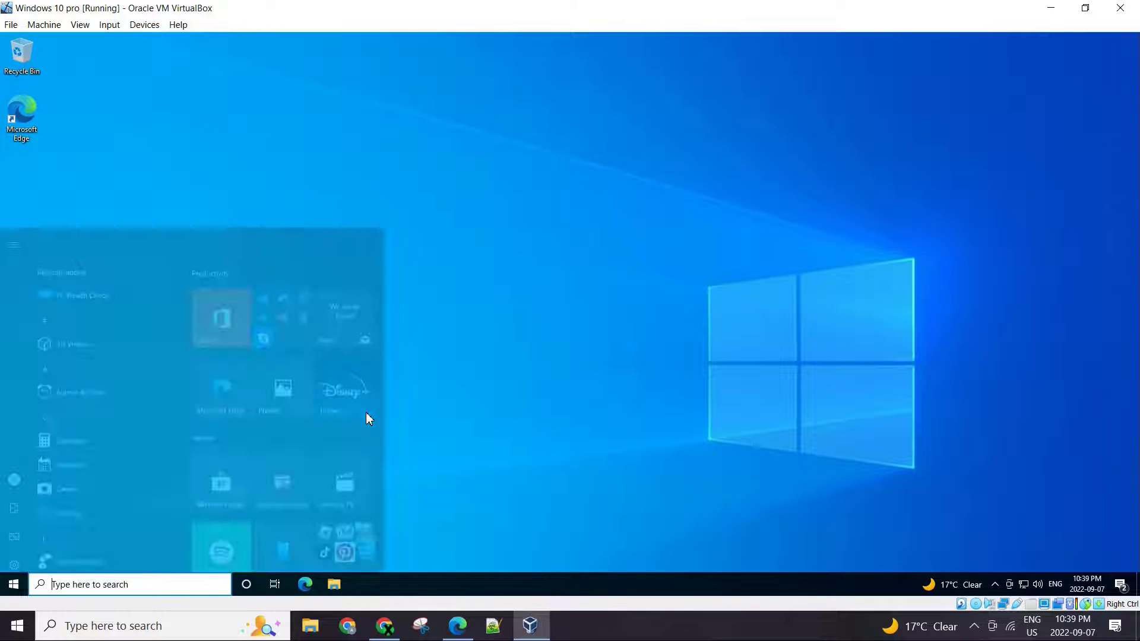
text(con)
key(BackSpace)
key(BackSpace)
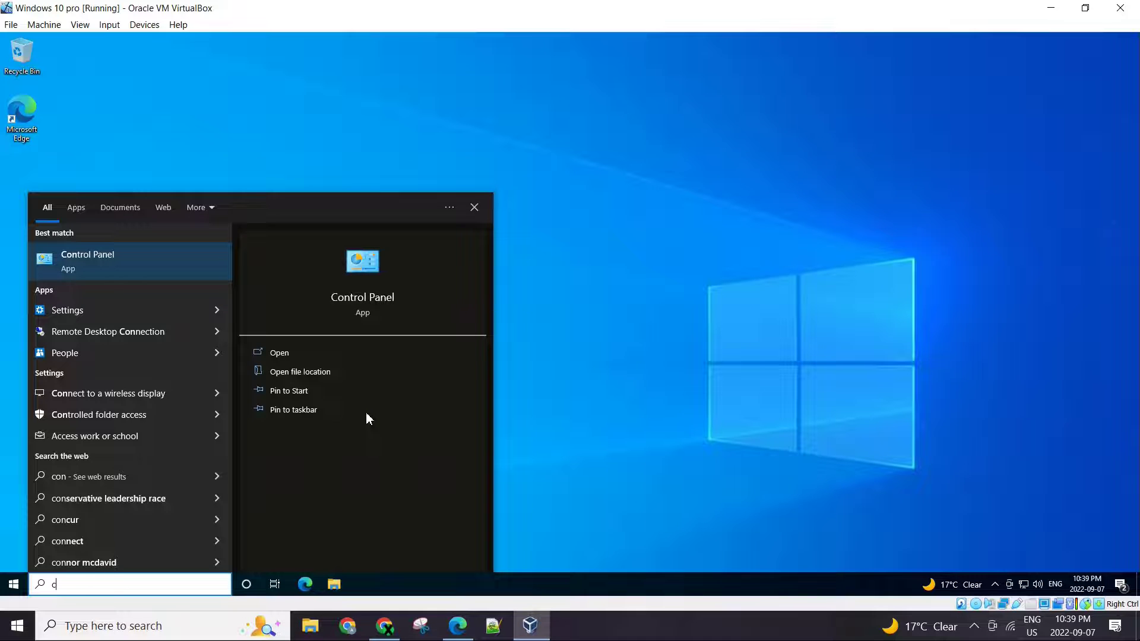
text(omputer)
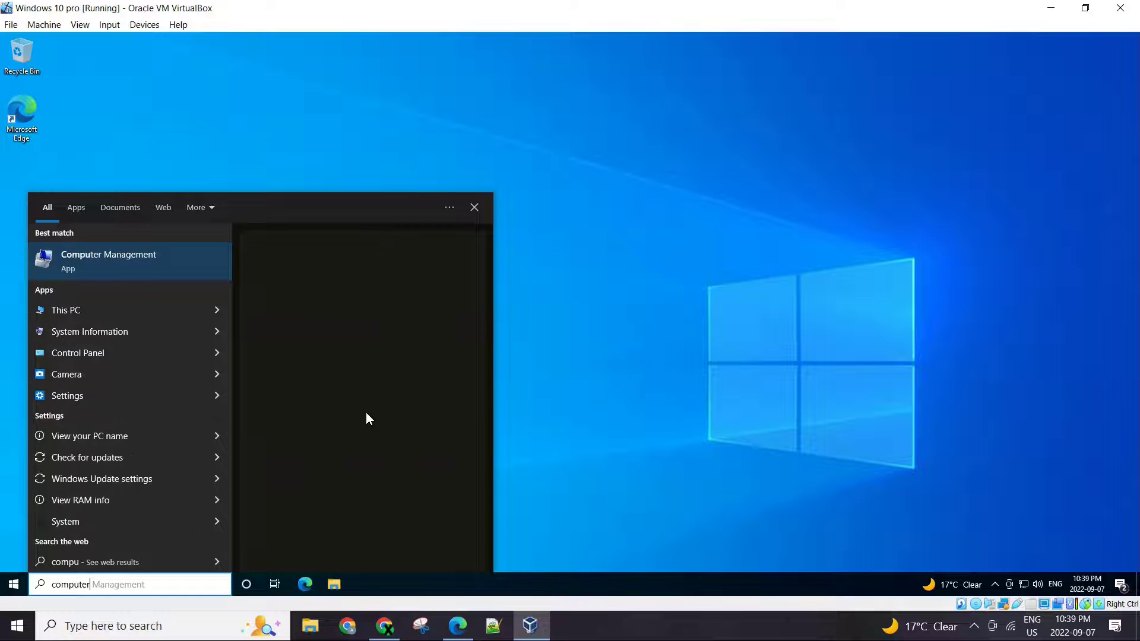
key(Return)
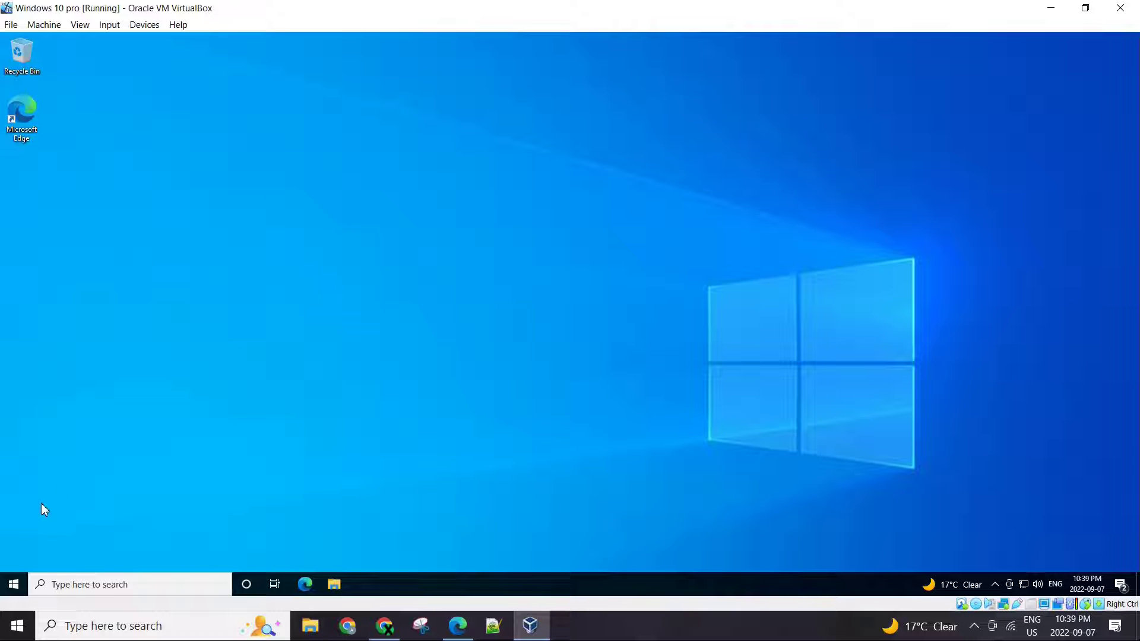
- Review the accounts under Local Users and Groups > Users, then close Computer Management
click(14, 584)
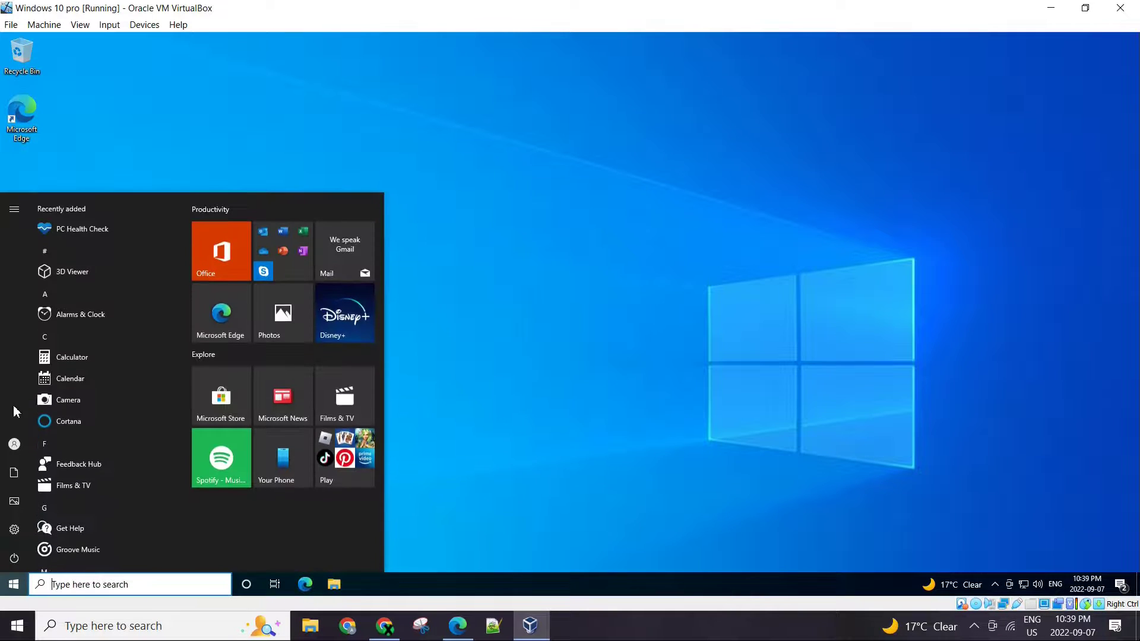
click(620, 382)
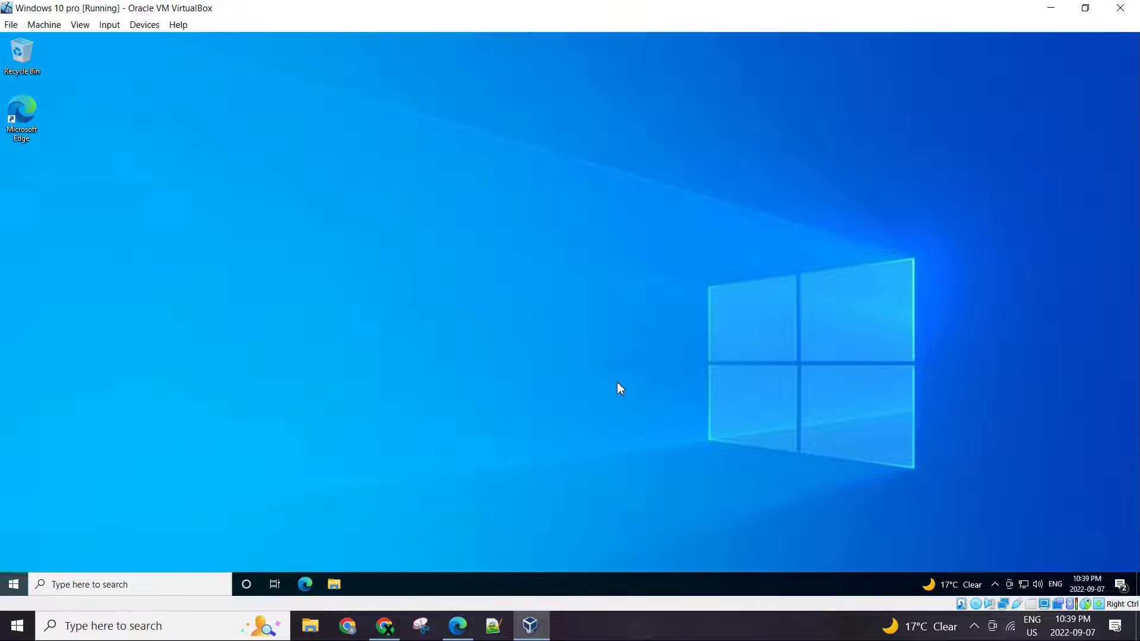
click(68, 152)
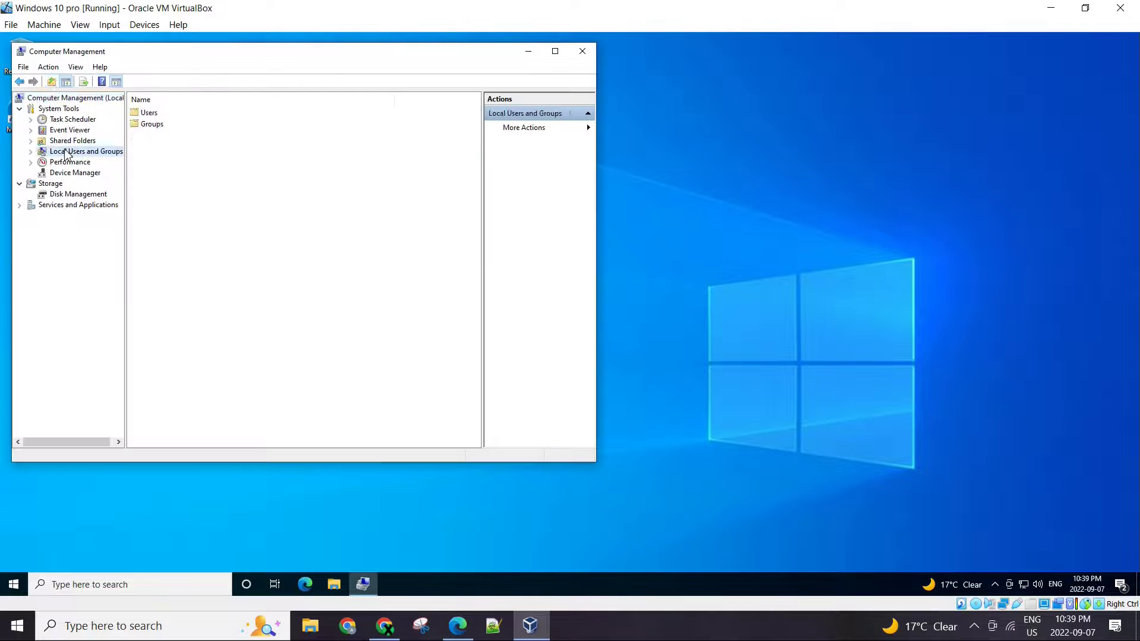
double_click(149, 114)
click(157, 136)
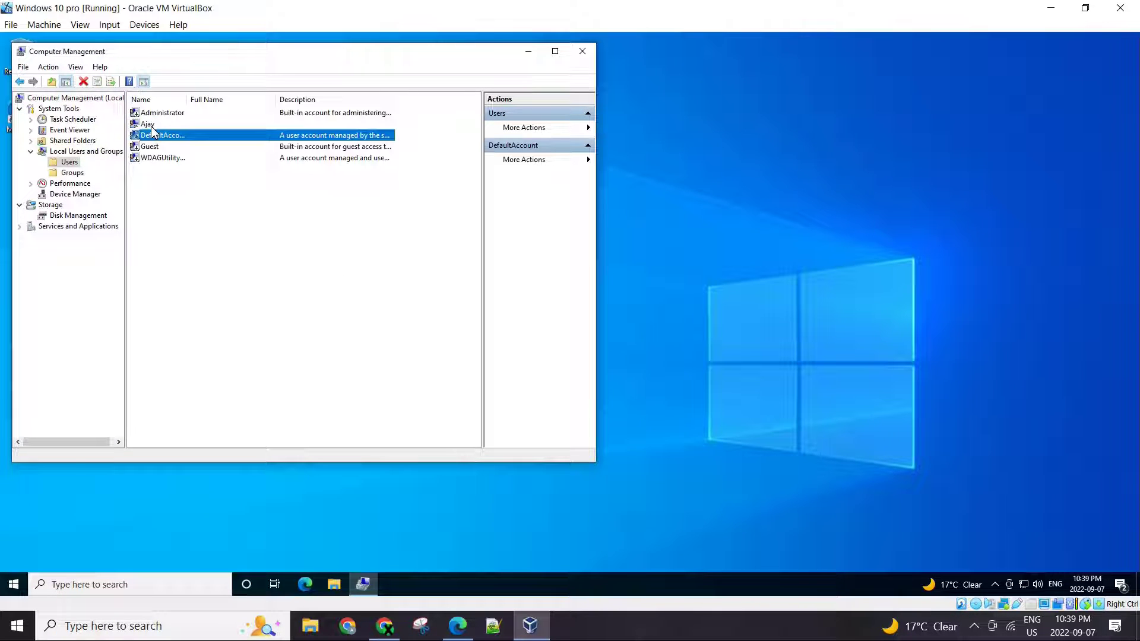
click(158, 125)
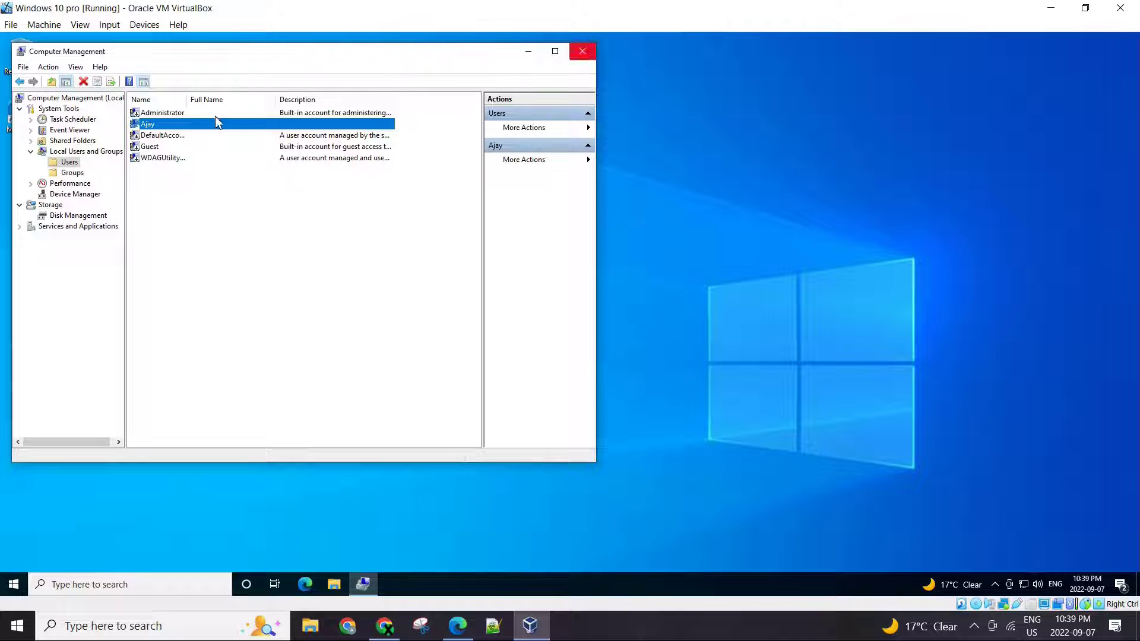
click(581, 51)
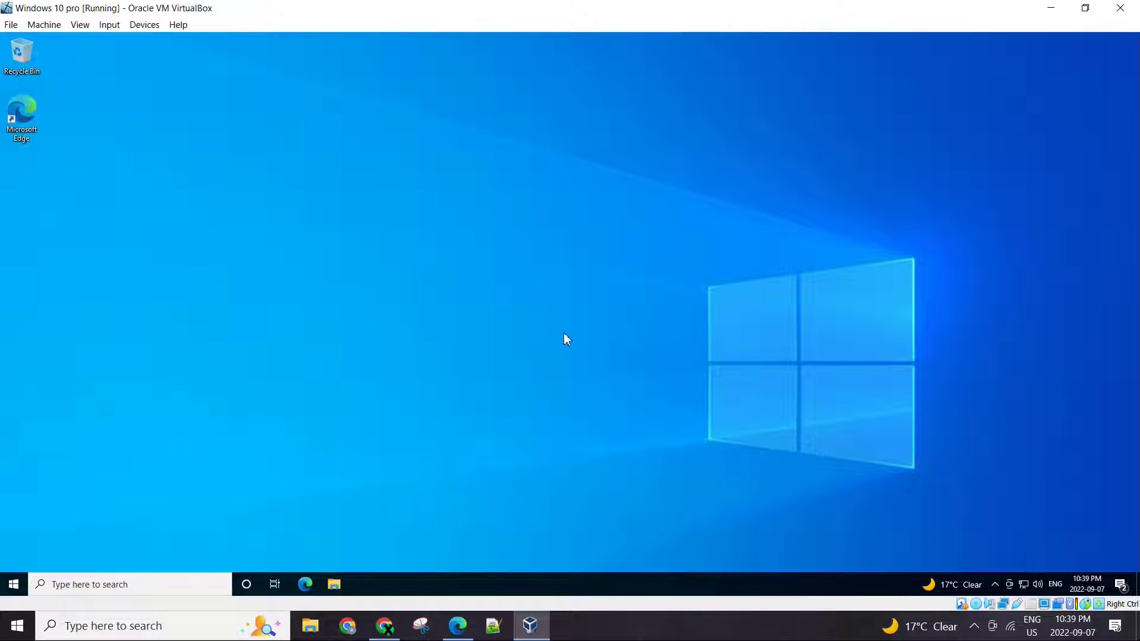
click(1051, 9)
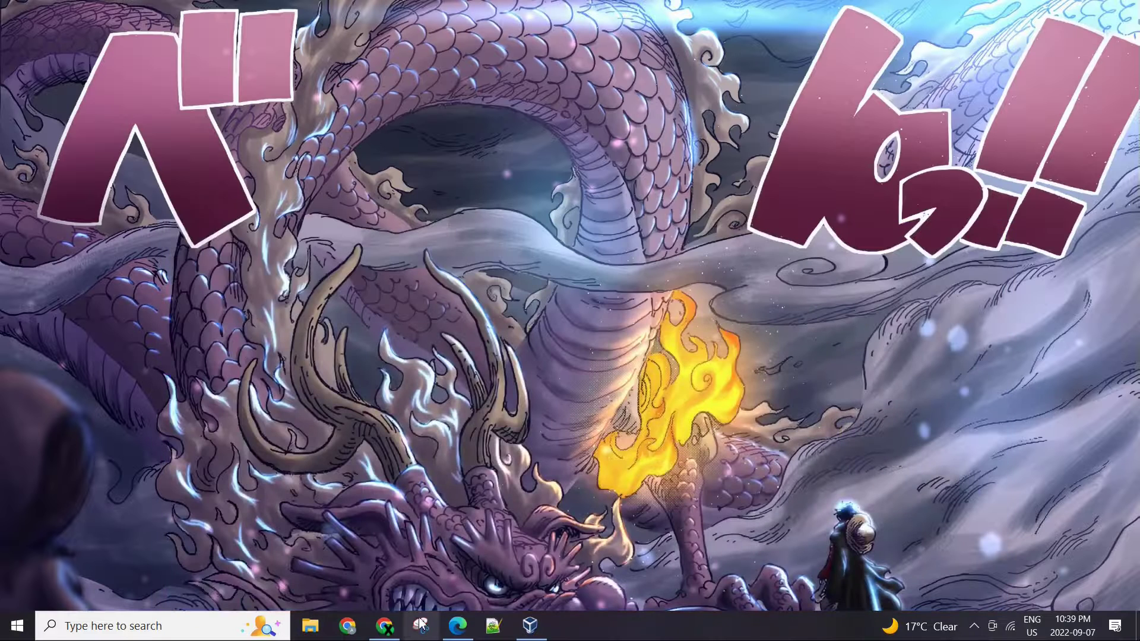
click(456, 627)
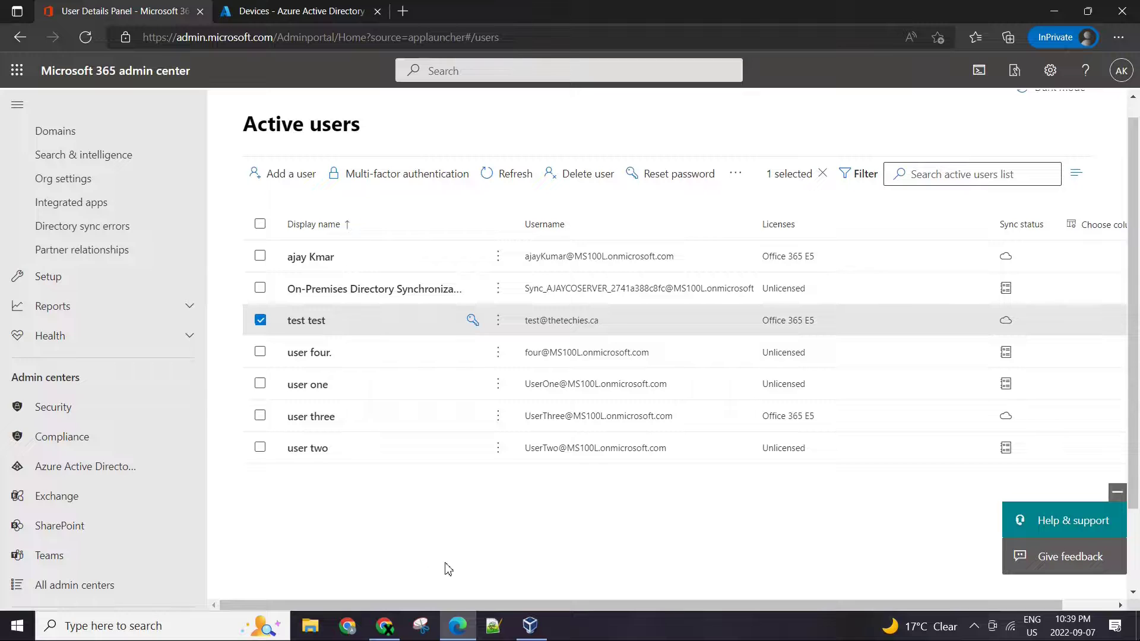
click(1125, 75)
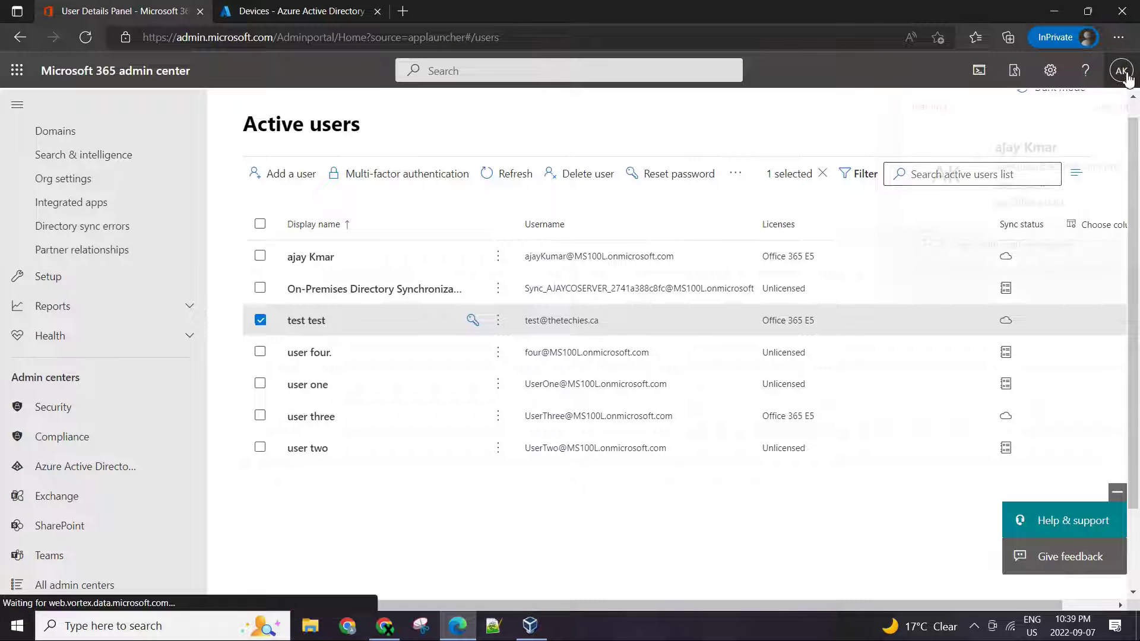
click(757, 130)
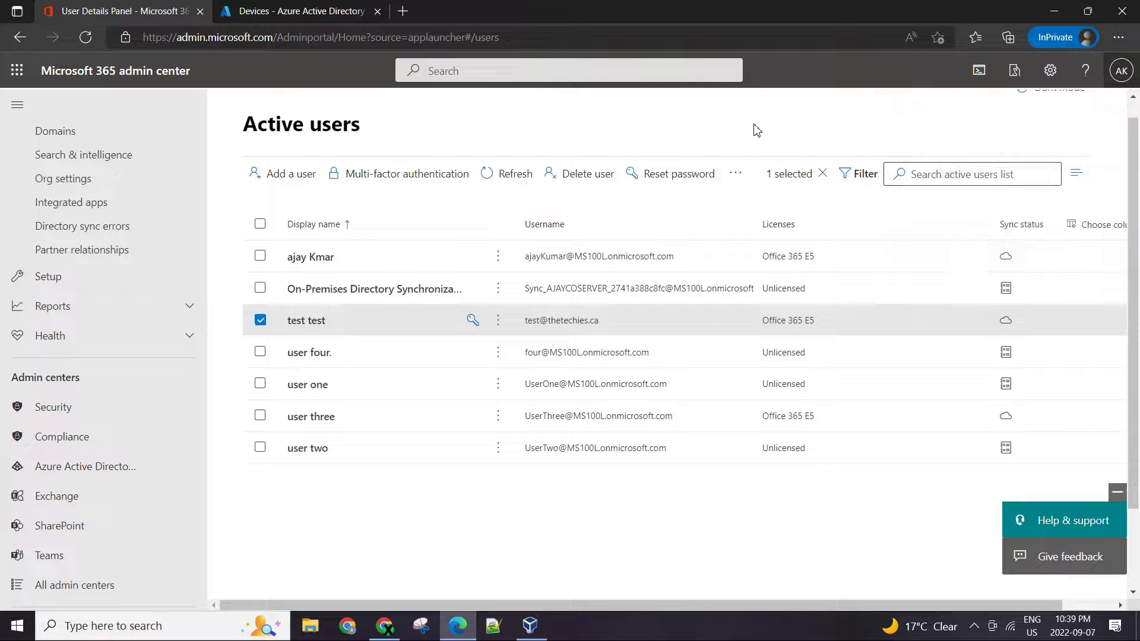
click(1122, 70)
click(798, 129)
click(373, 333)
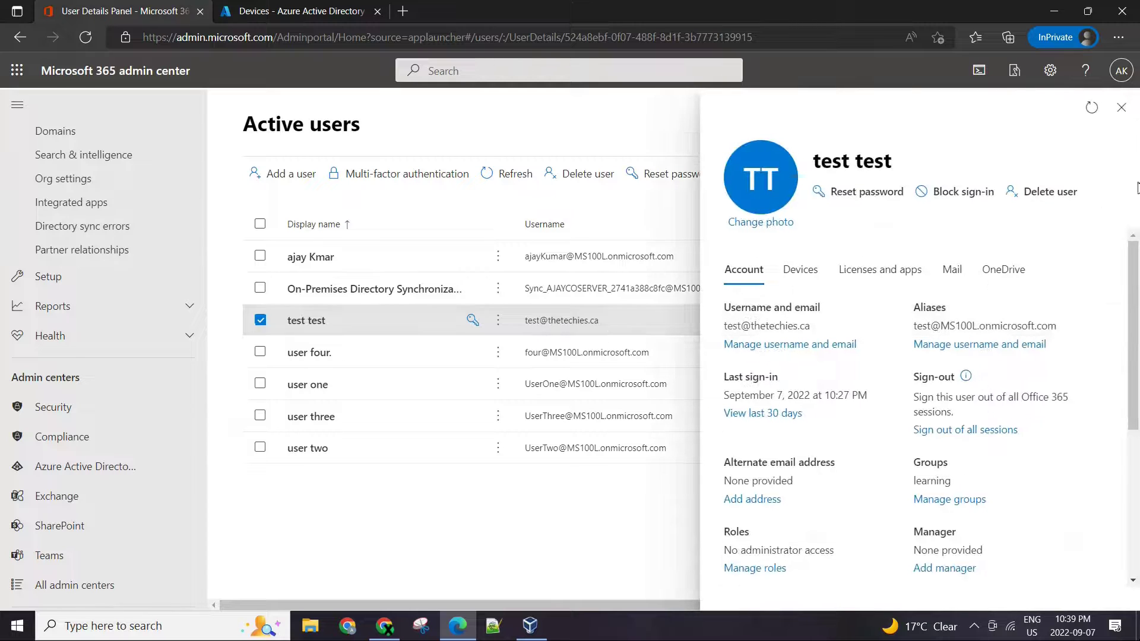
click(1121, 108)
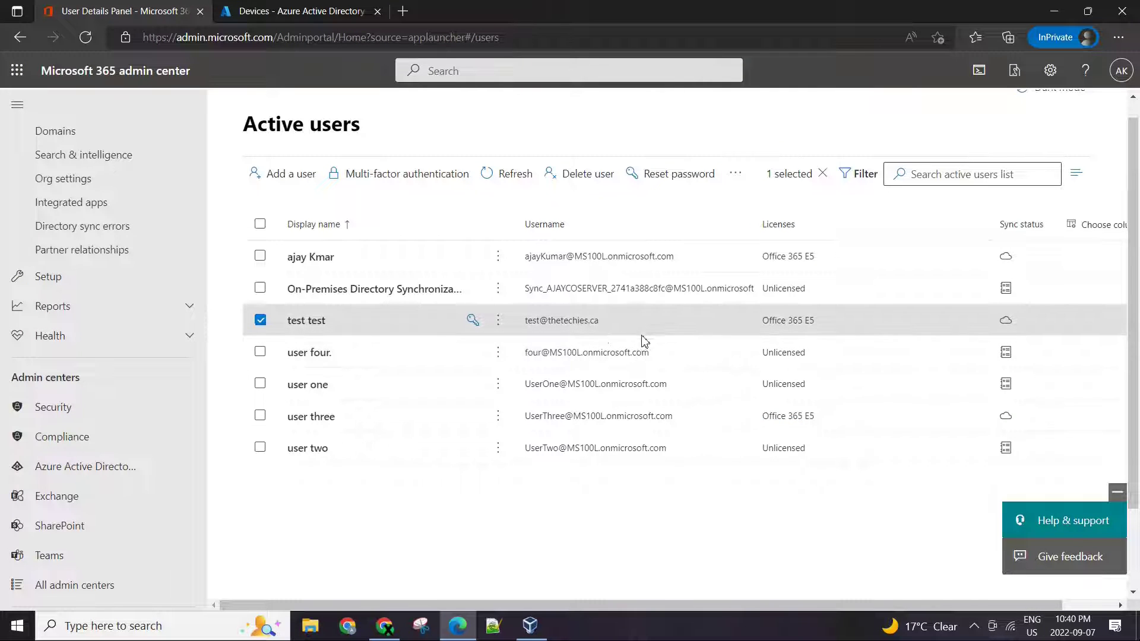
click(525, 630)
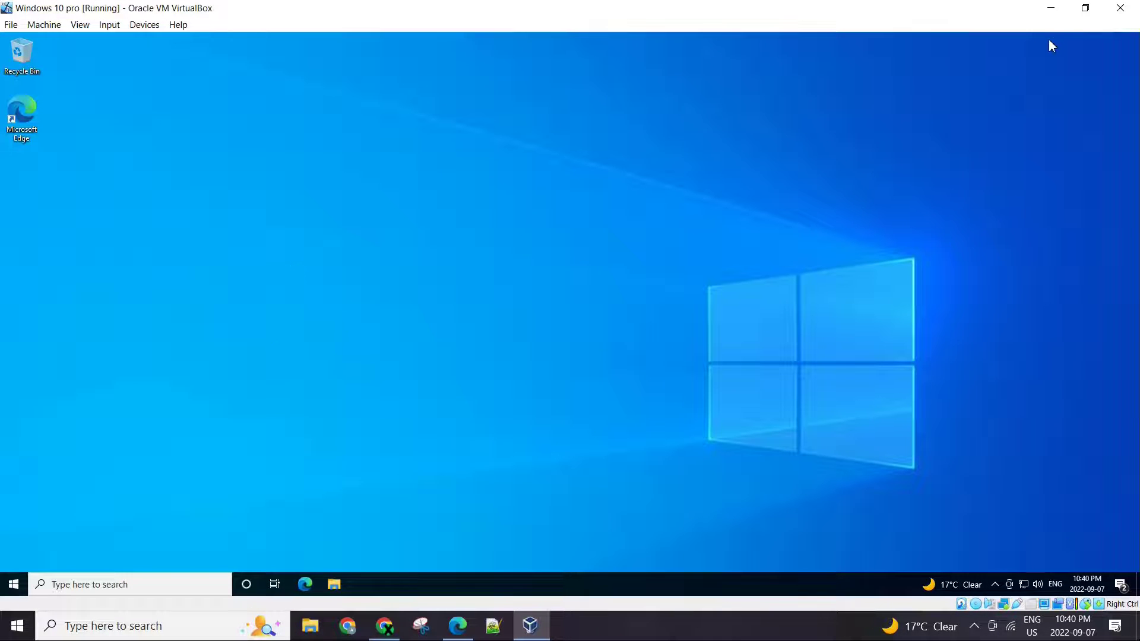
- Minimize the VM and open Azure Active Directory from the Azure dashboard
click(1051, 7)
click(326, 12)
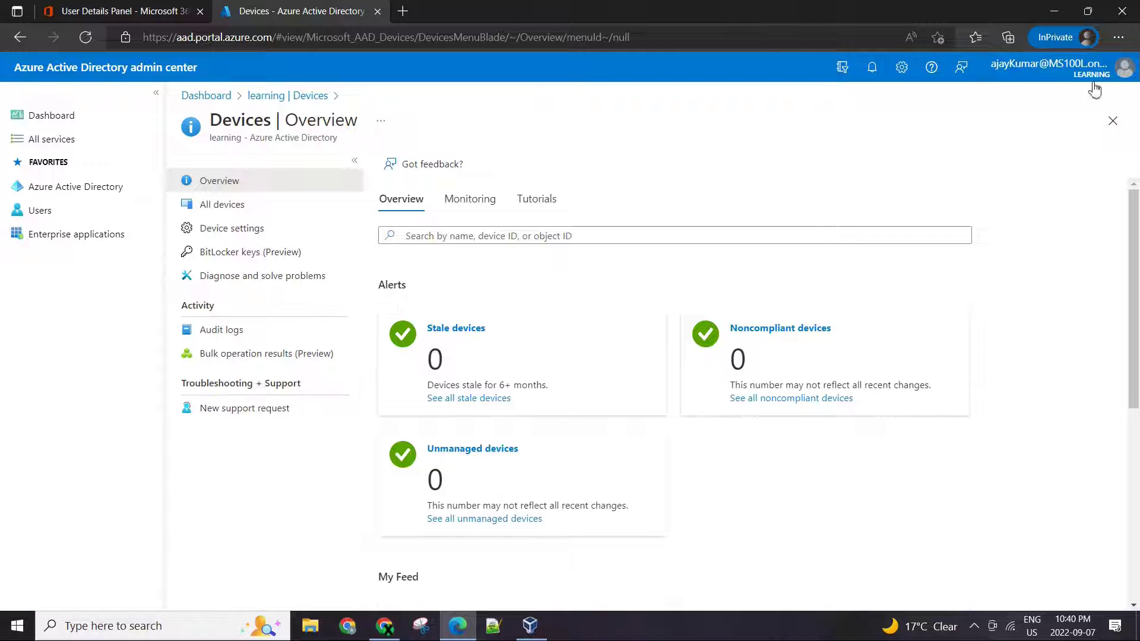
click(211, 97)
click(50, 193)
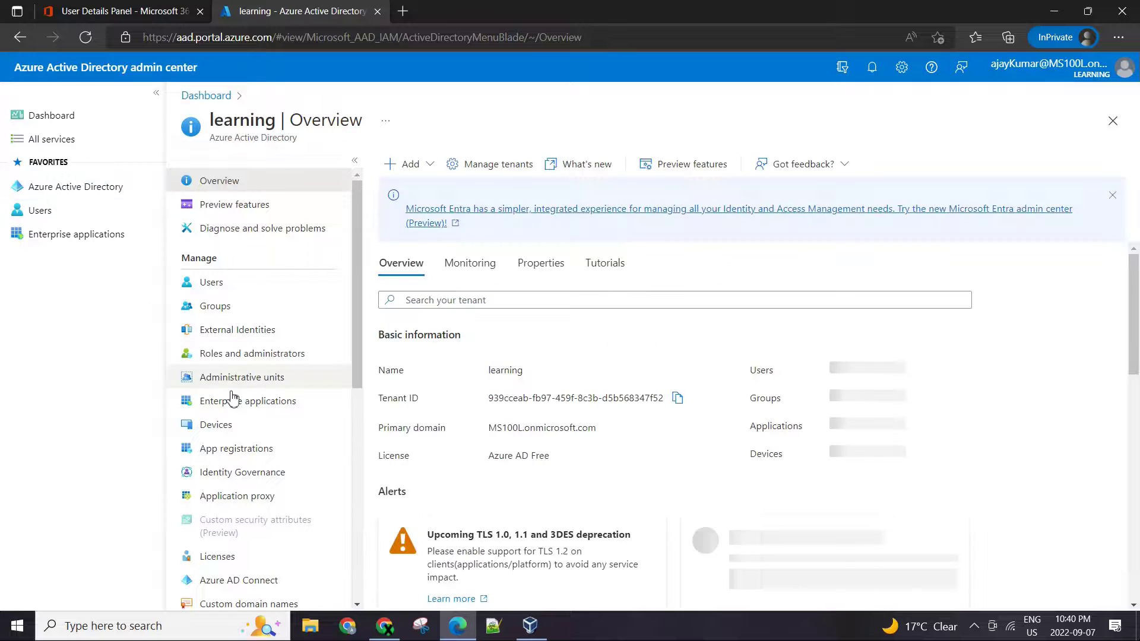
- Confirm the Devices overview lists no devices, then return to the Microsoft 365 Active users tab
scroll(232, 534, down, 2)
click(216, 338)
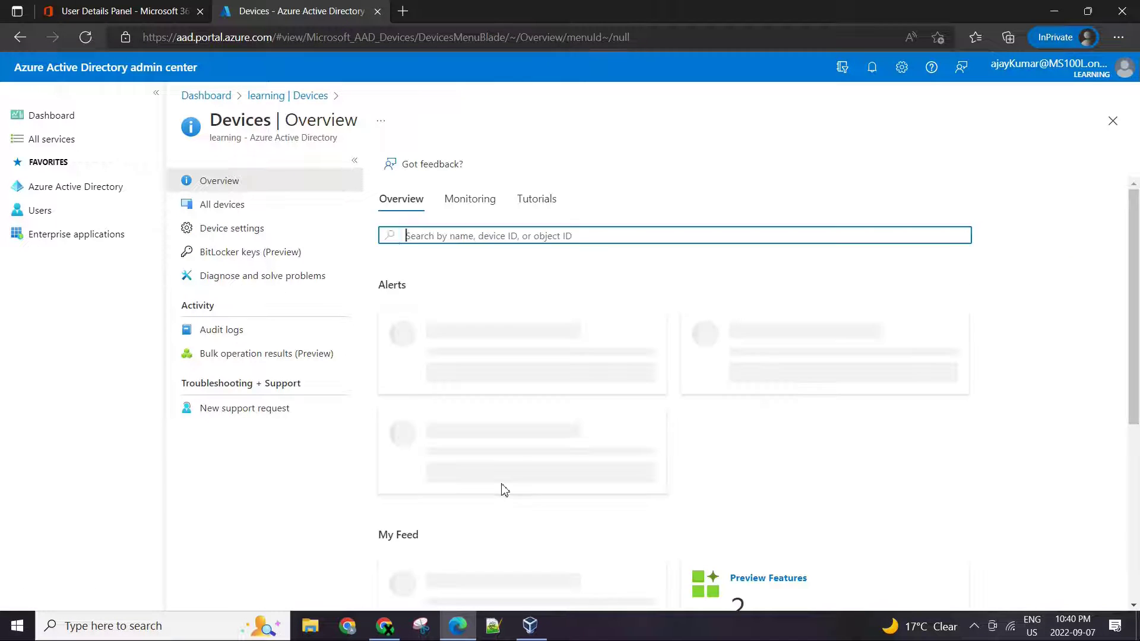
scroll(713, 445, down, 2)
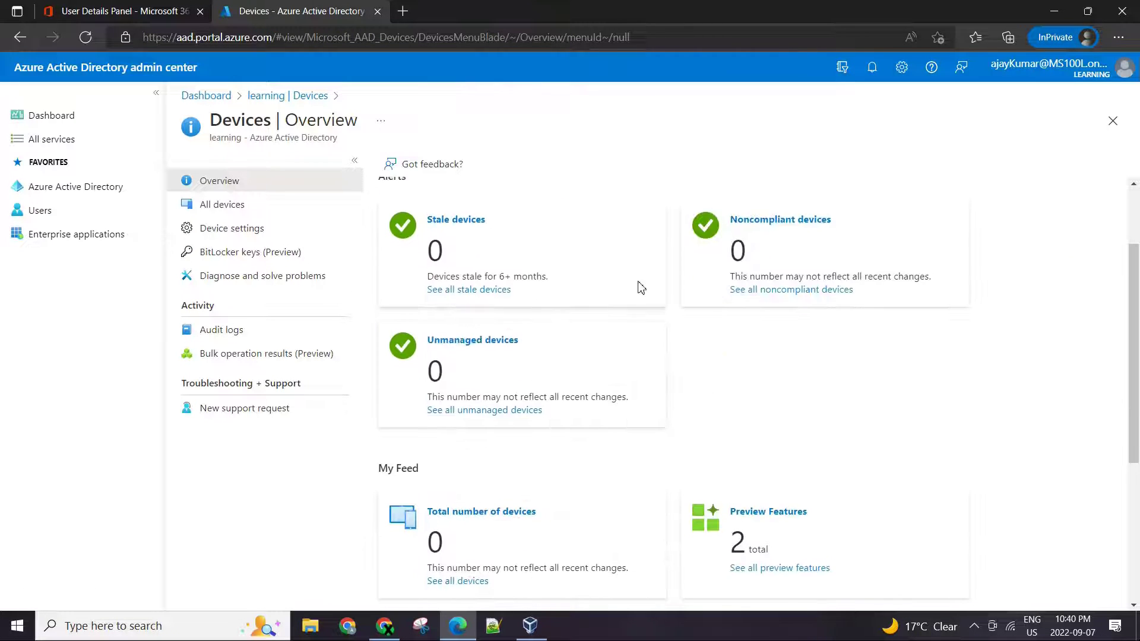
scroll(775, 412, up, 2)
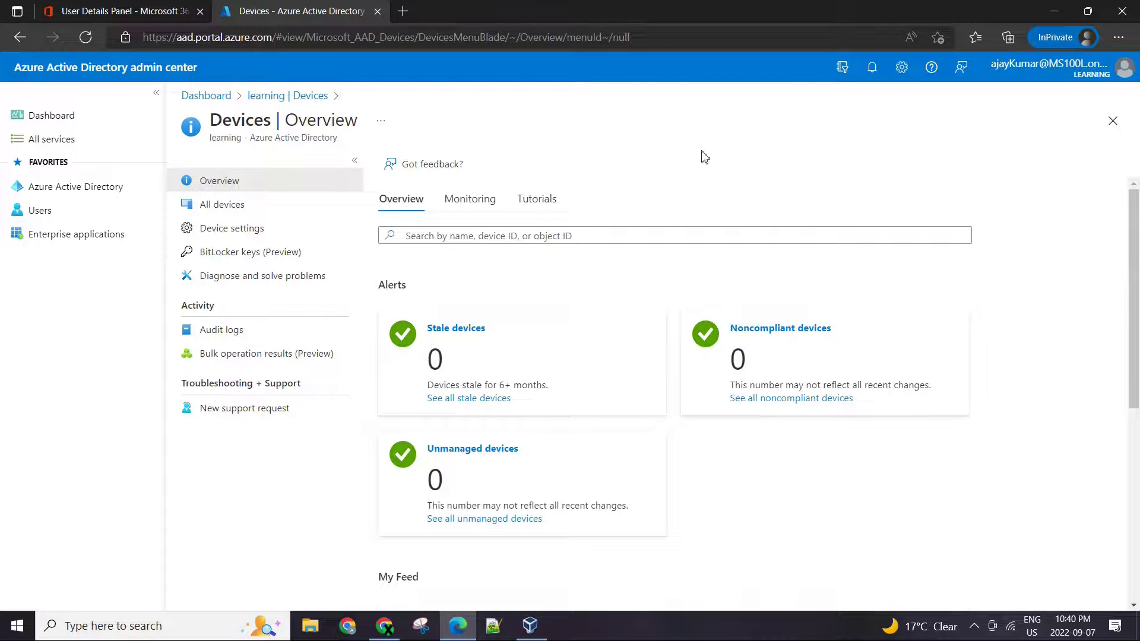
key(ctrl+Tab)
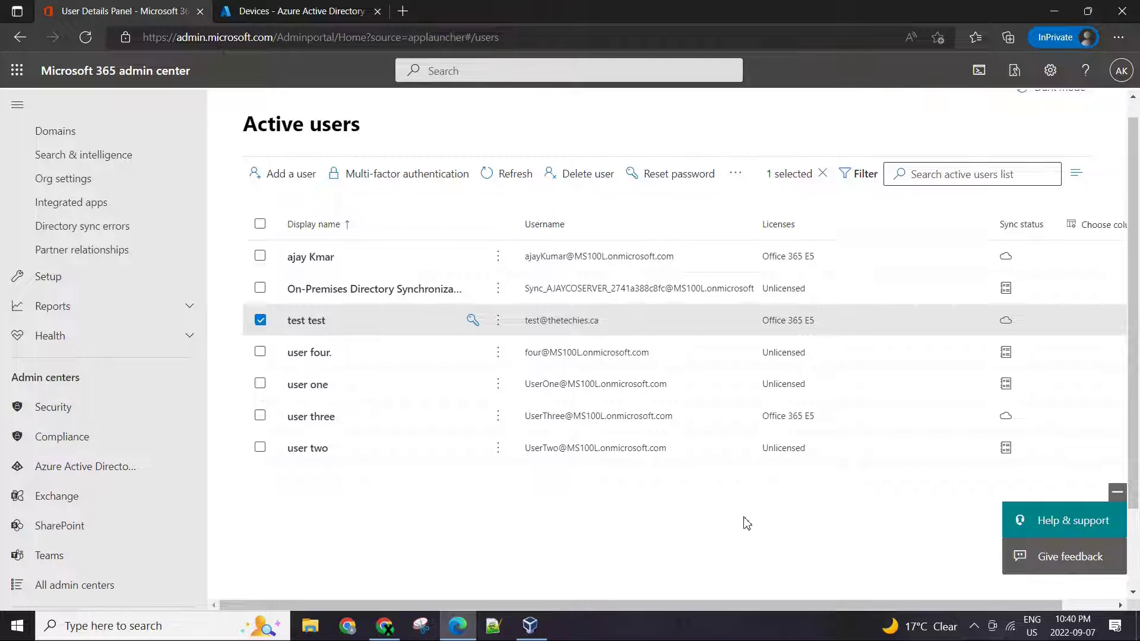
- Restore the VM, dismiss the suggested-apps notification, and open the Start menu
click(530, 625)
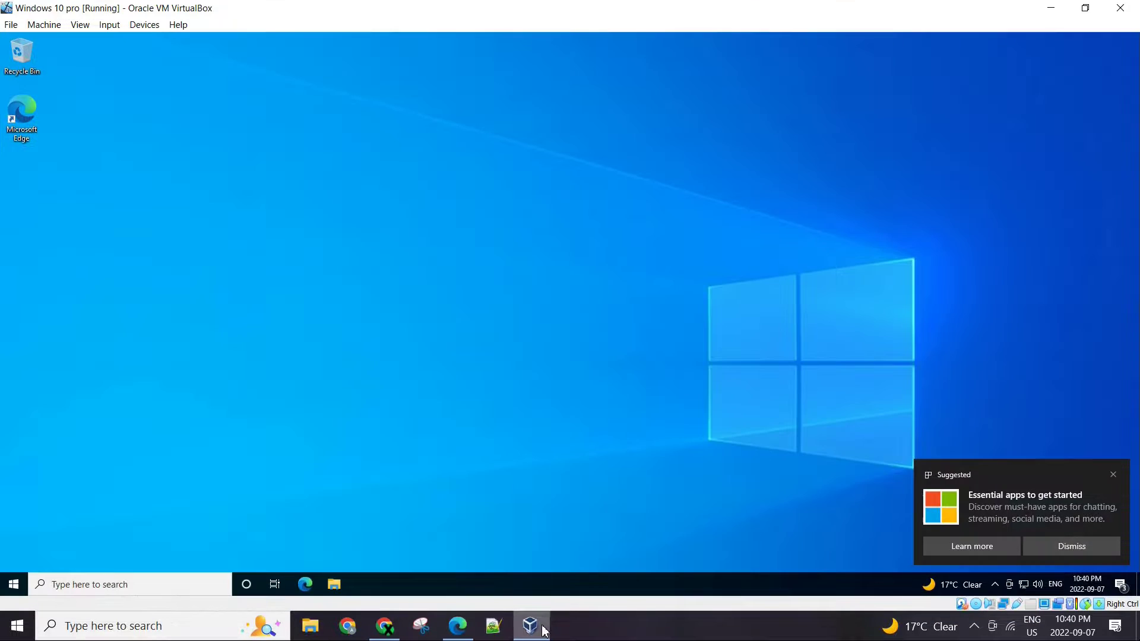
click(1113, 476)
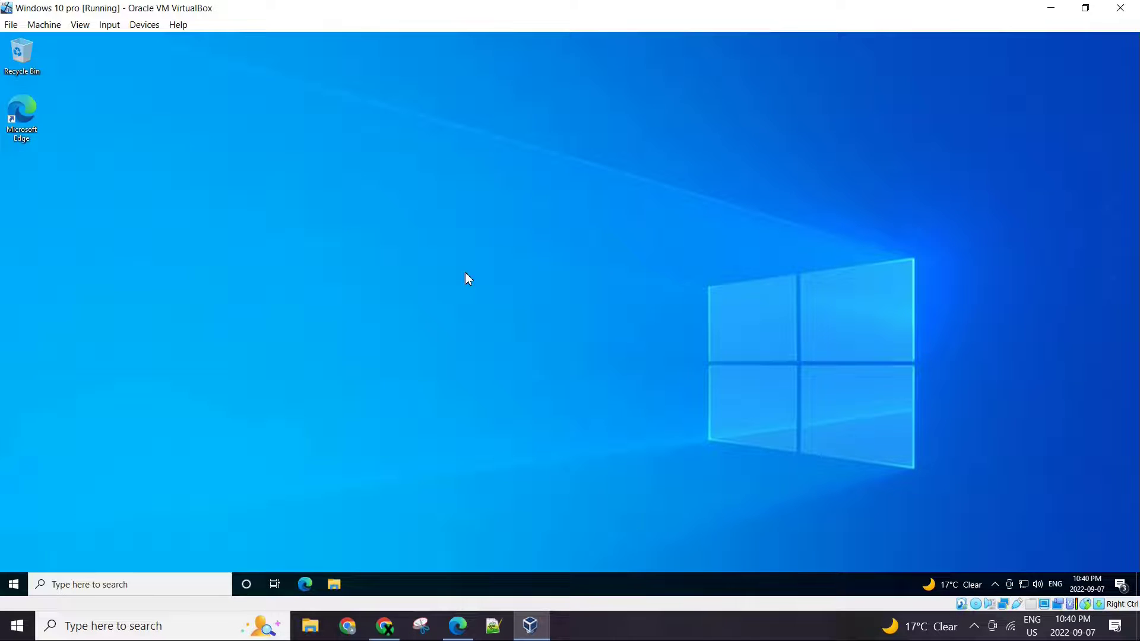
key(super)
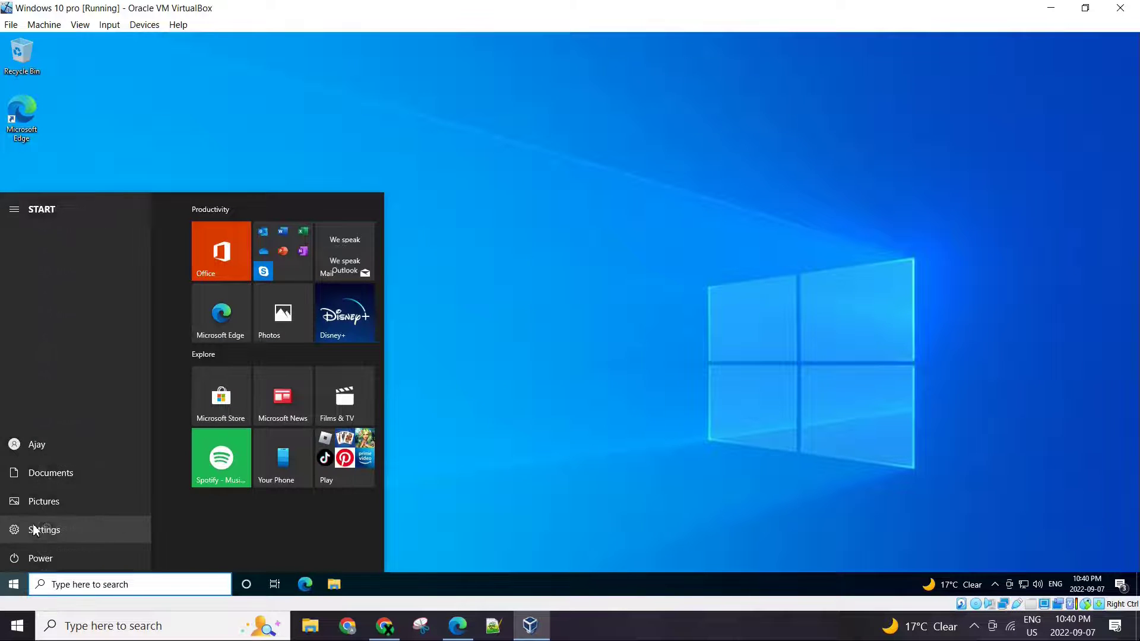
- In Settings > Accounts > Access work or school, choose Connect and 'Join this device to Azure Active Directory'
click(47, 526)
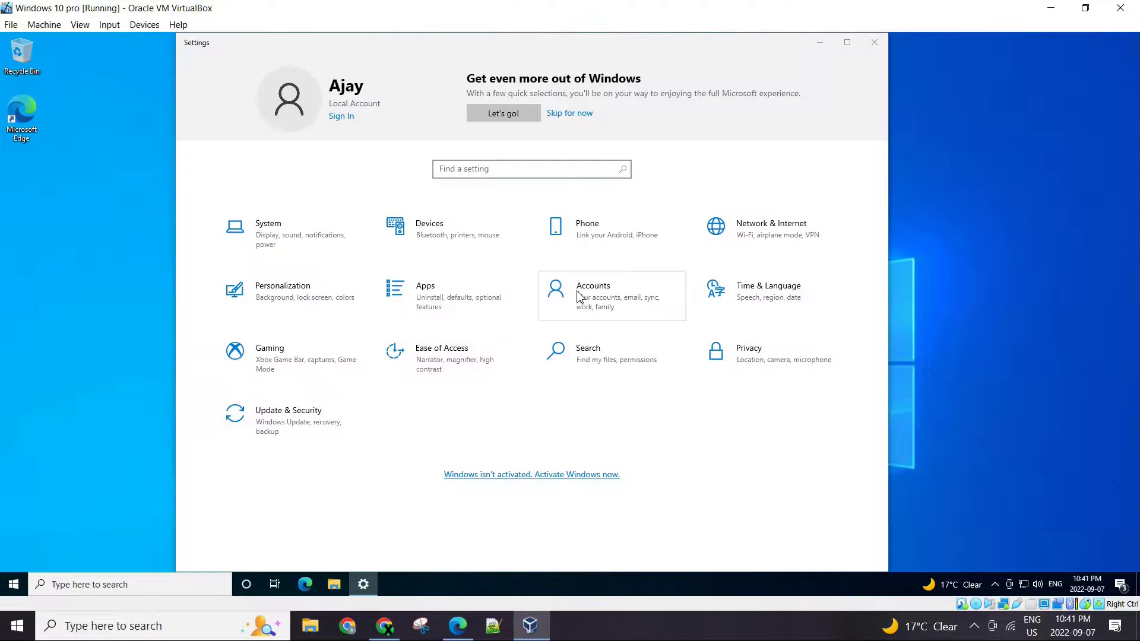
click(581, 300)
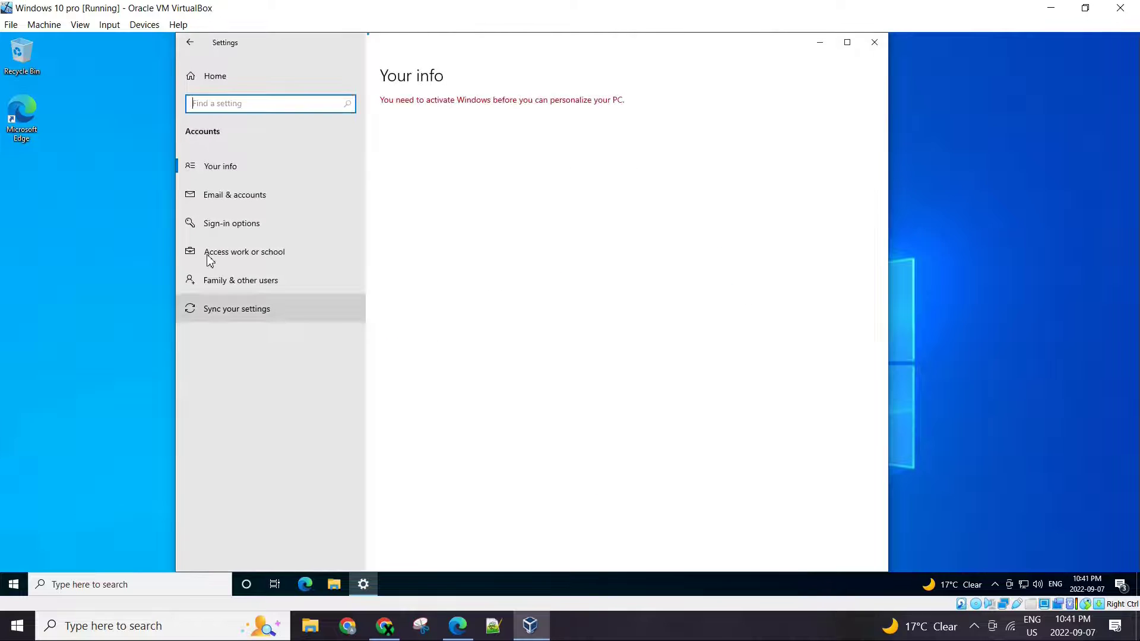
click(212, 252)
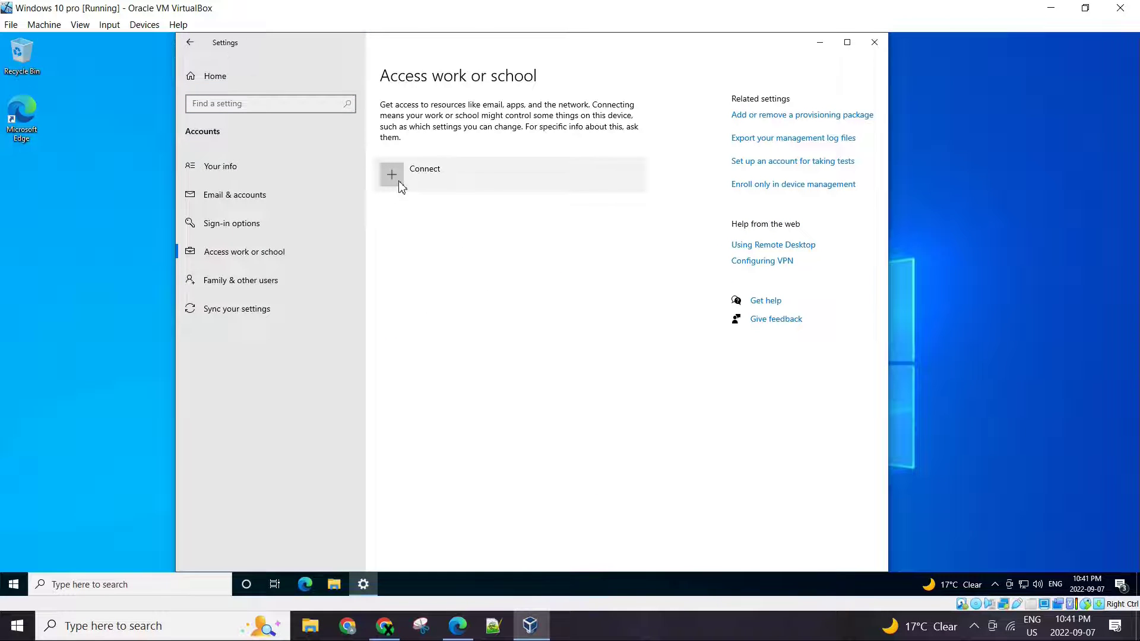
click(400, 189)
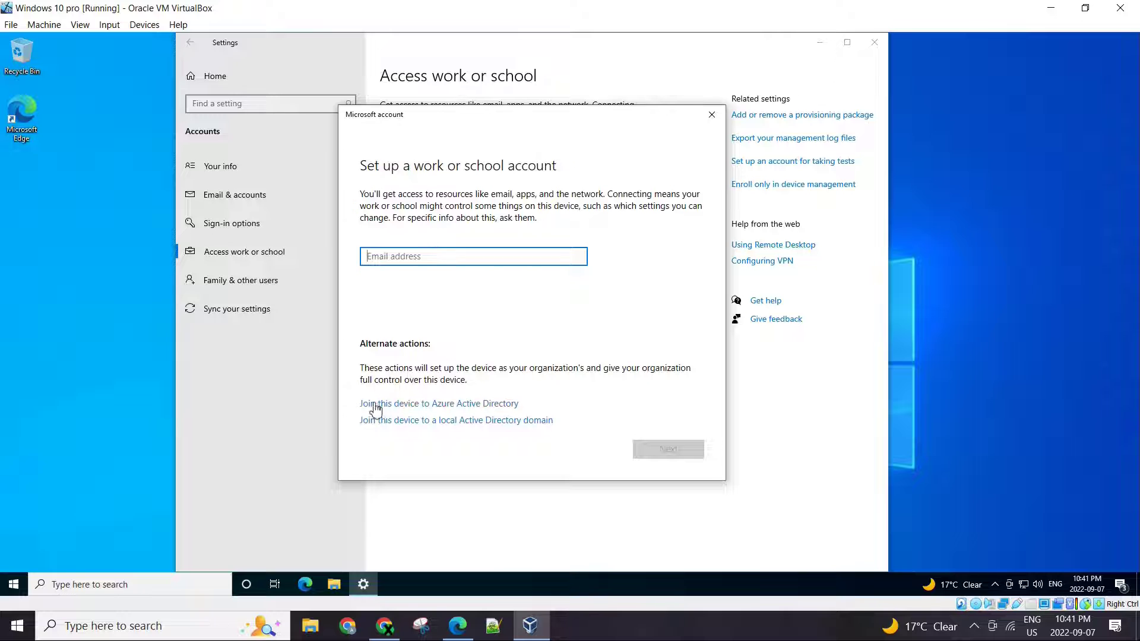
click(371, 405)
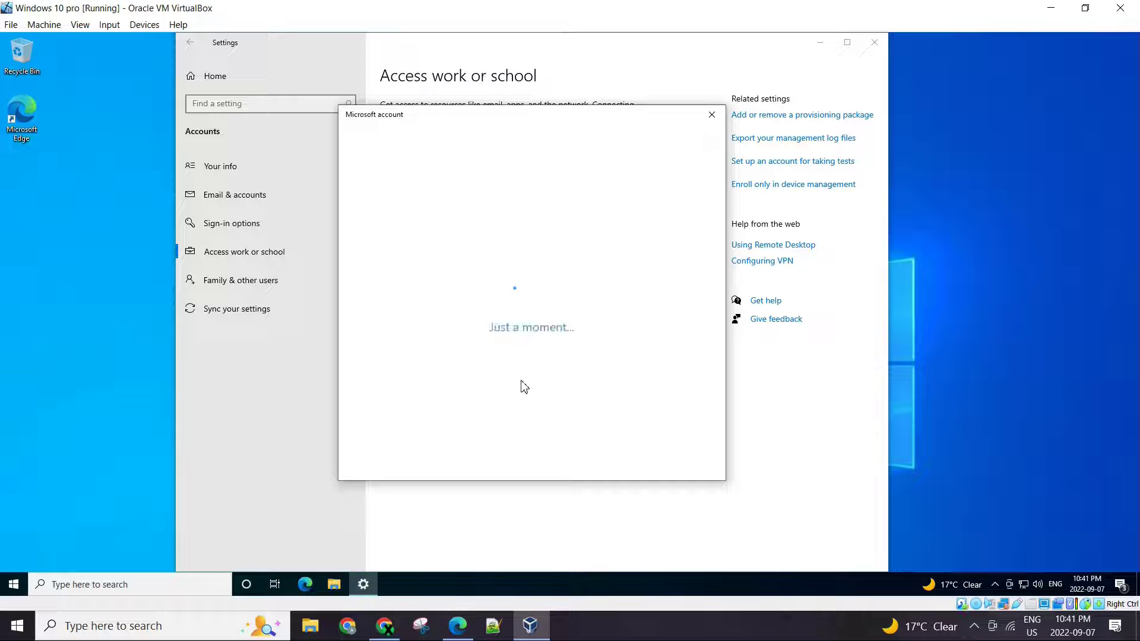
- Open the test user's details in Active users, select their username, and return to the VM
click(458, 626)
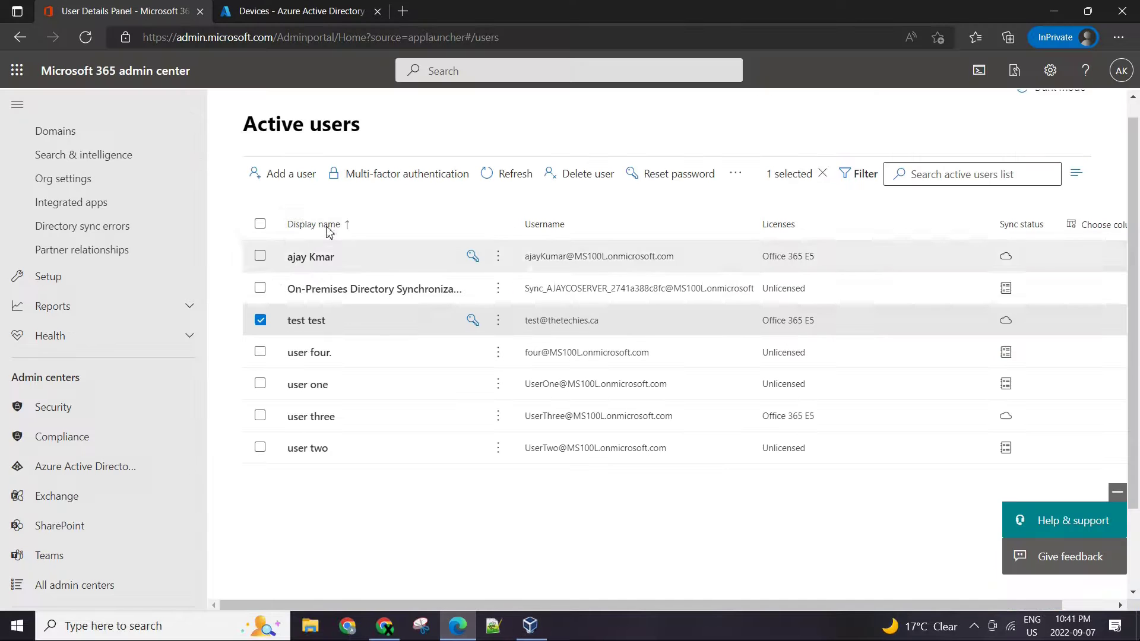
click(1120, 77)
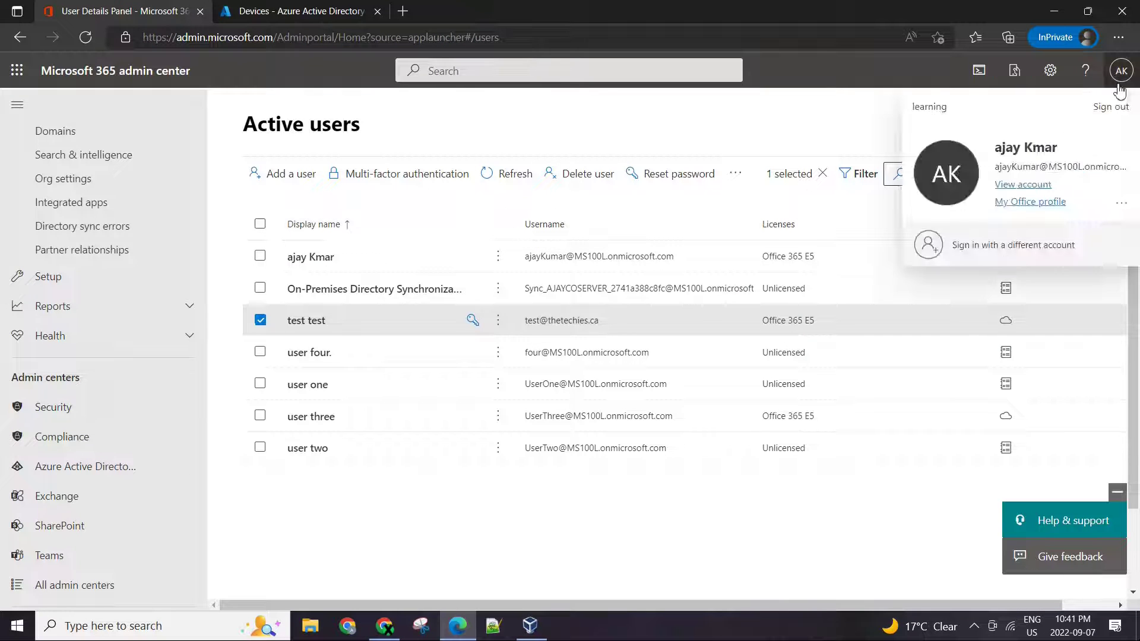
click(671, 129)
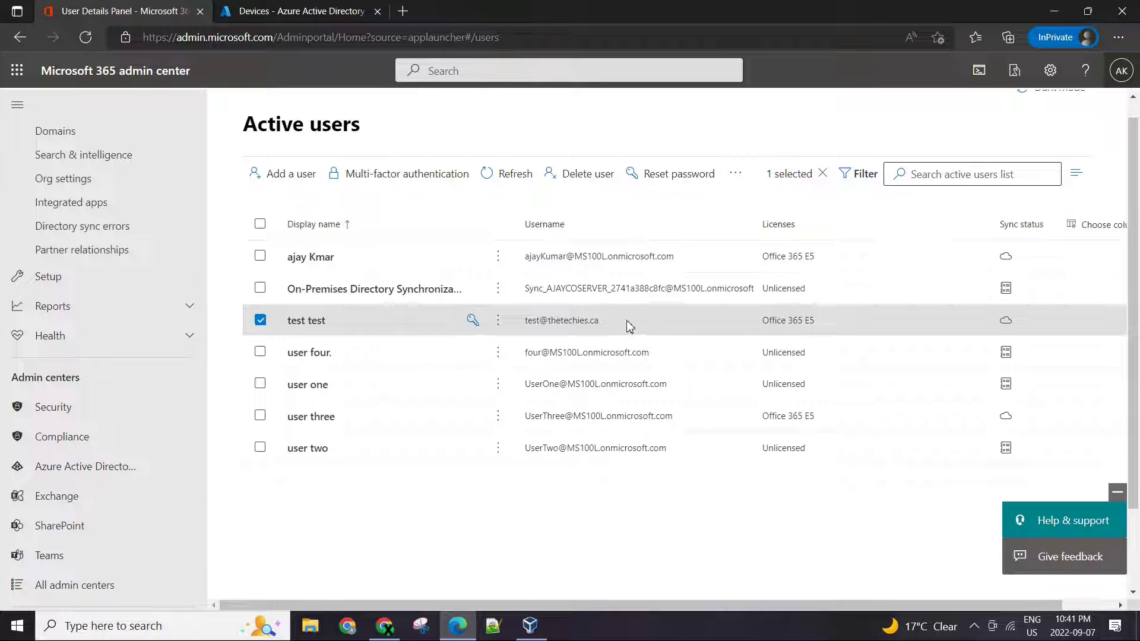
click(604, 330)
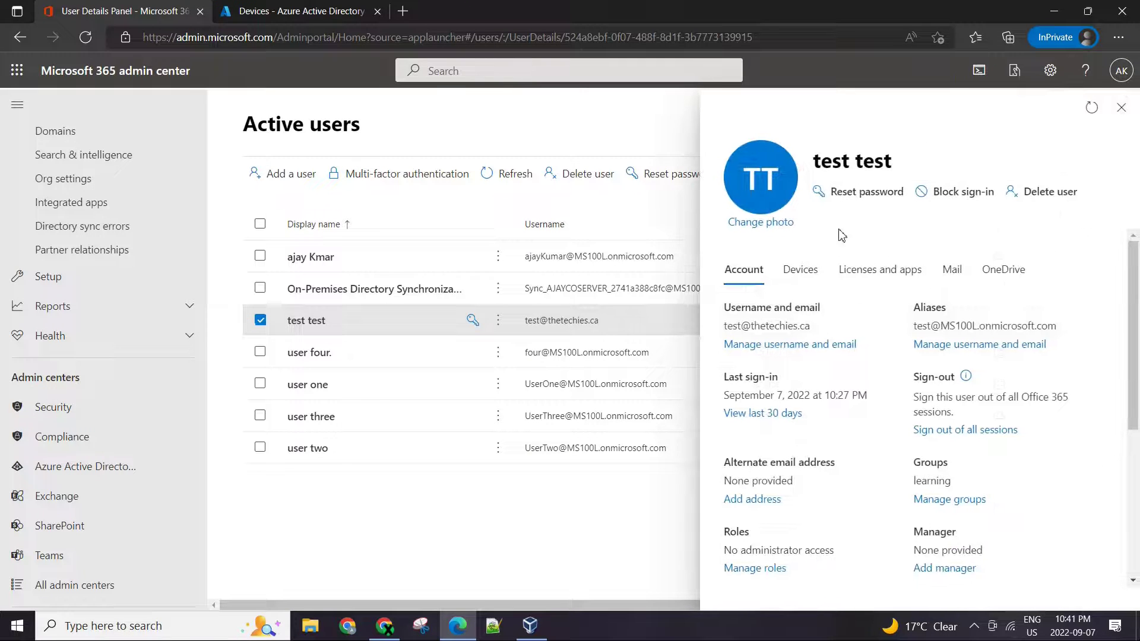
drag(810, 326, 723, 333)
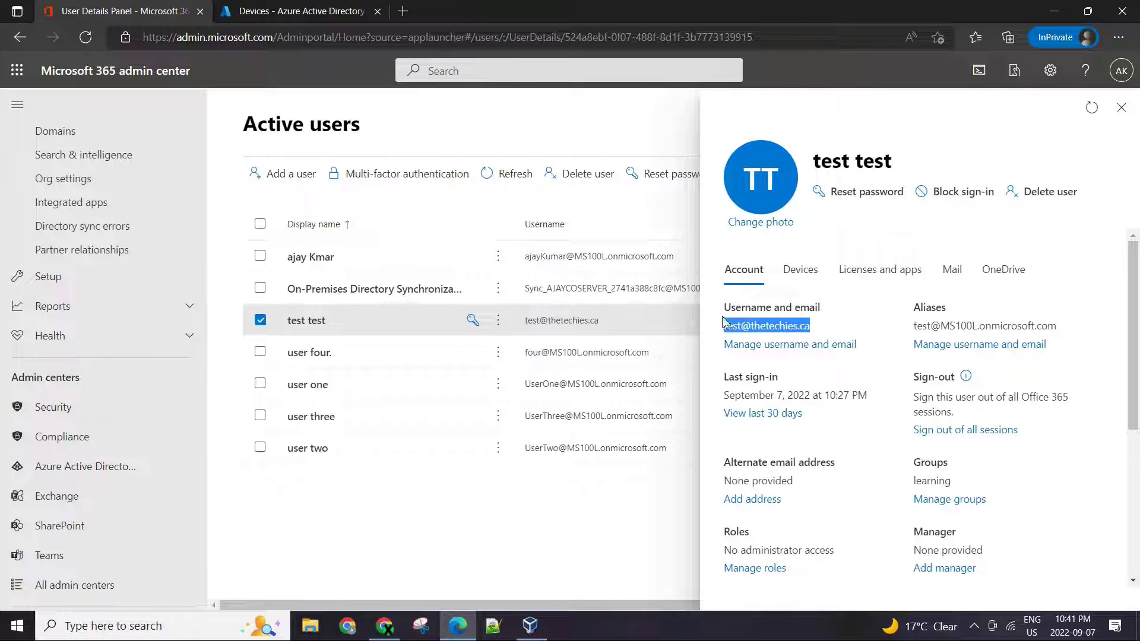
click(530, 626)
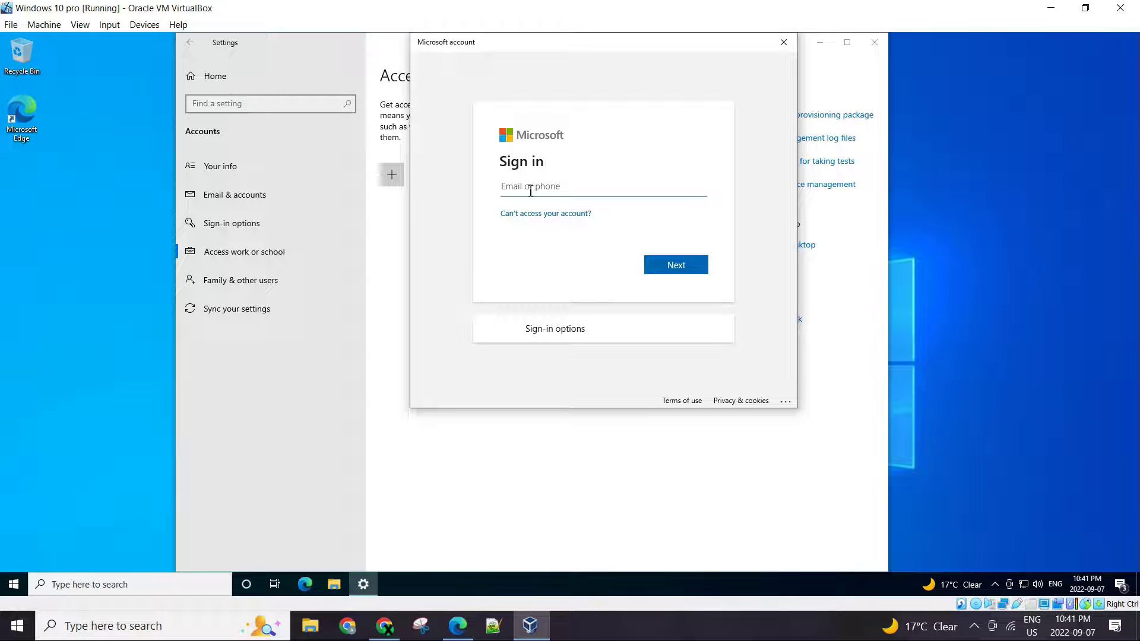
- Restart the Azure AD join, submit the test user's email address, and bring up the admin center
click(400, 174)
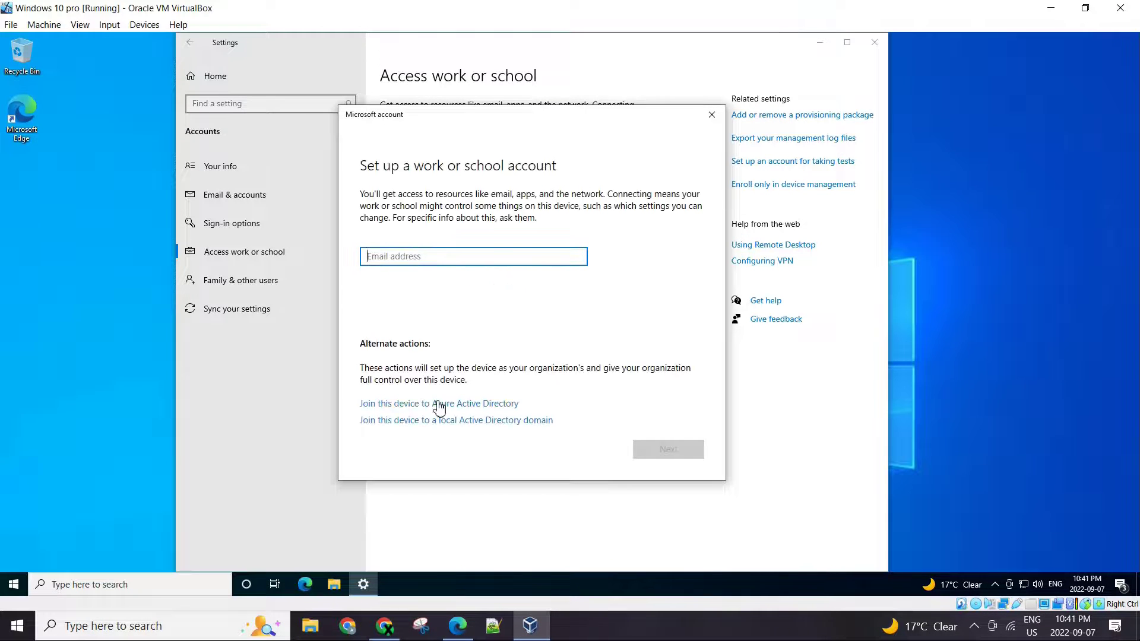
click(440, 402)
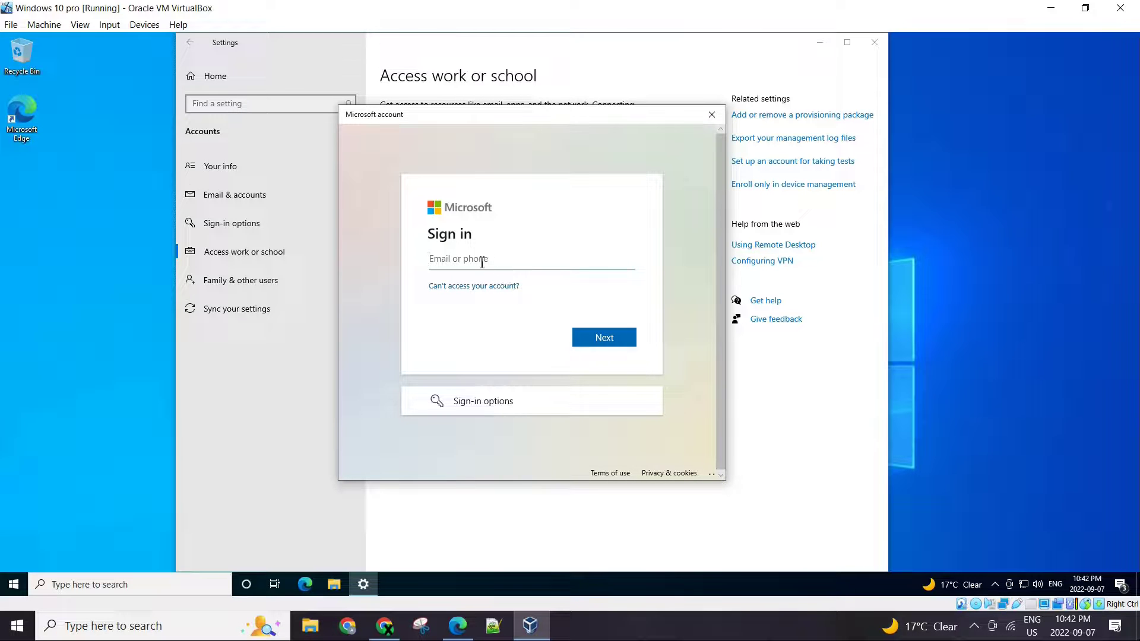
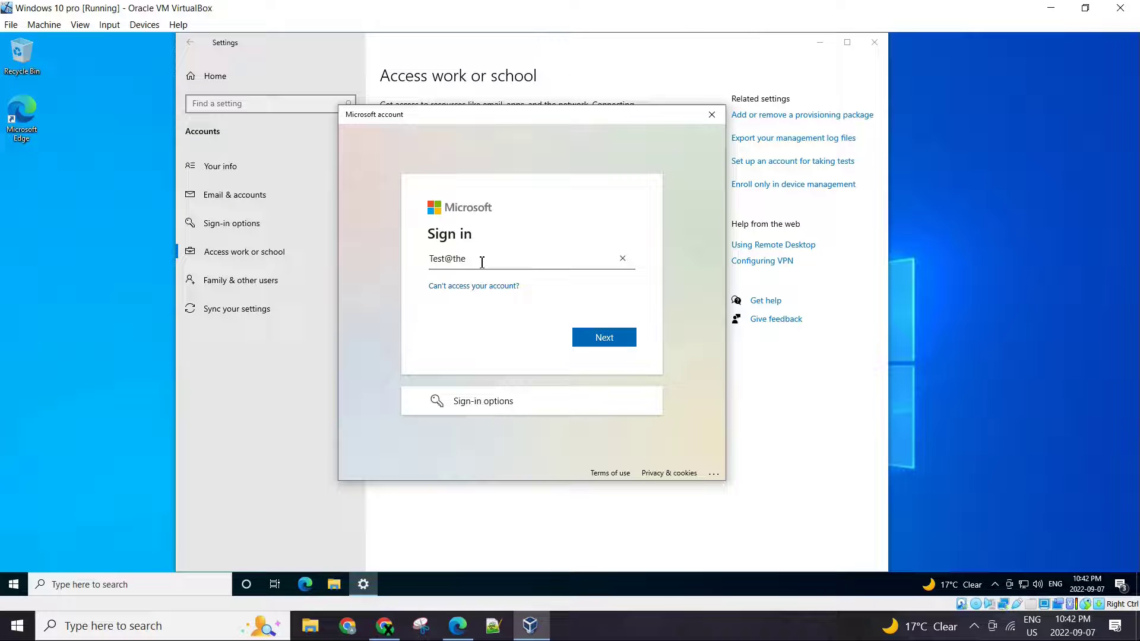
click(597, 346)
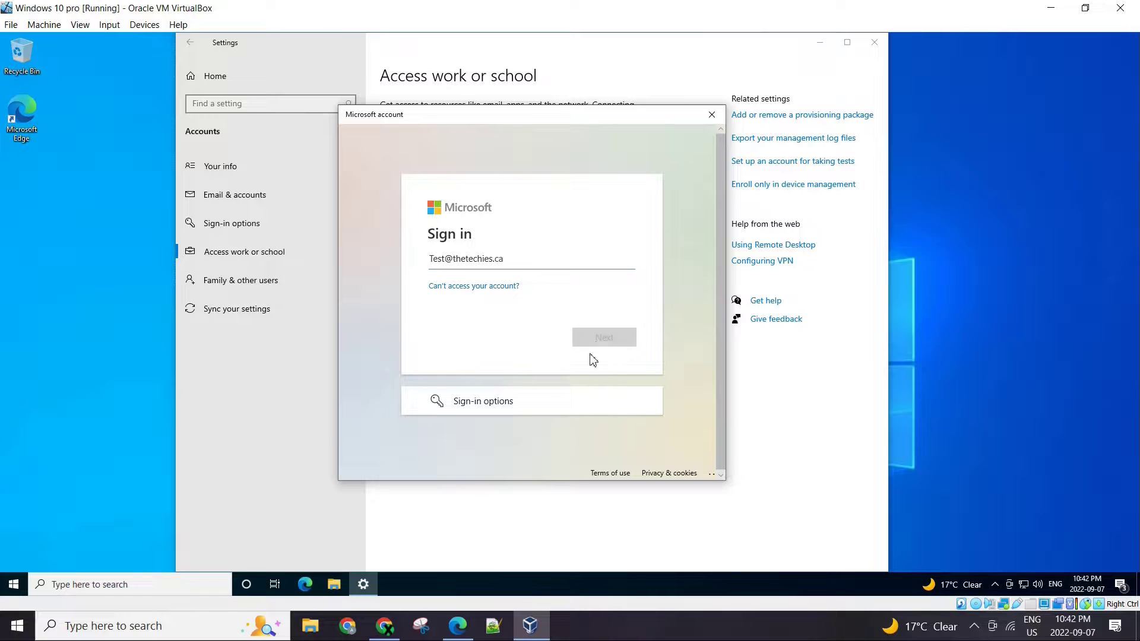
click(471, 630)
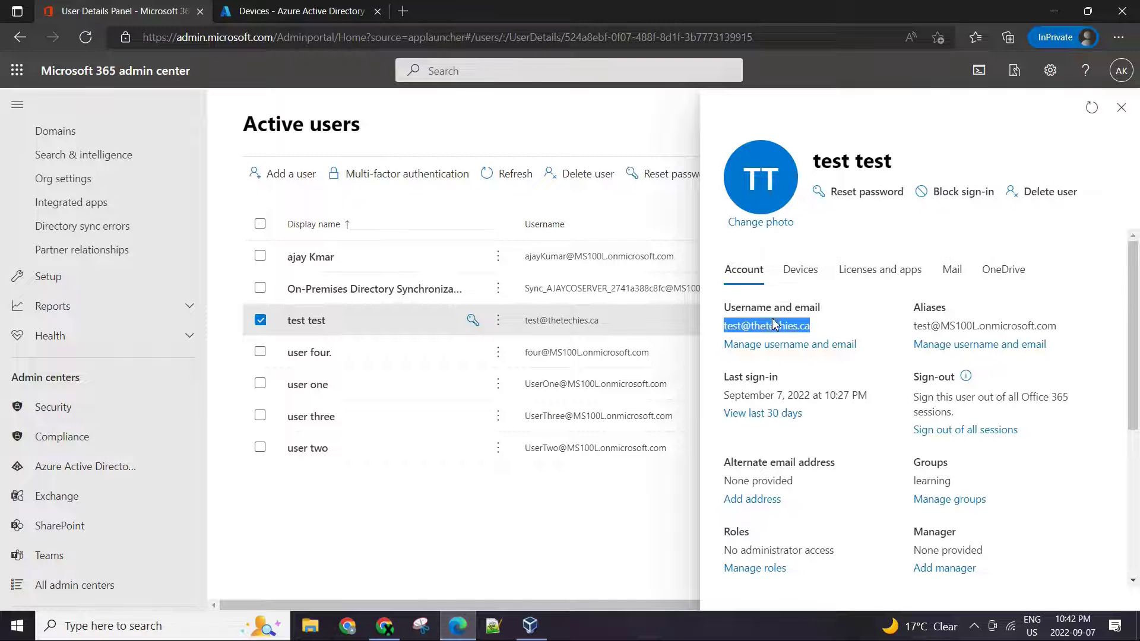
- Enter the test user's password in the VM to reach the organization confirmation
click(531, 626)
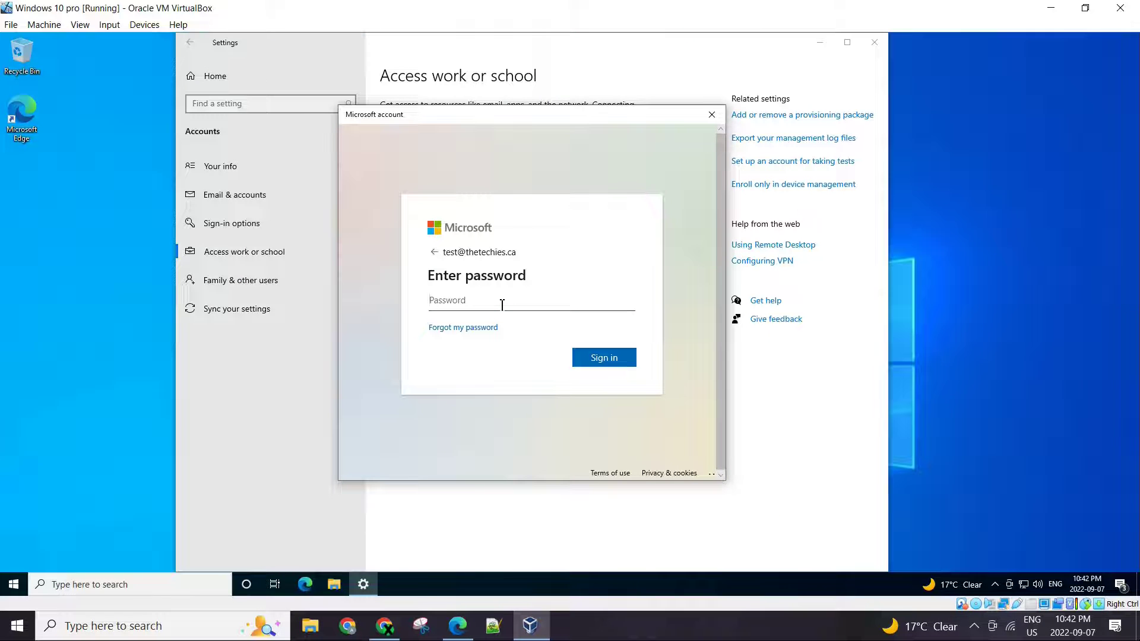
text(•••••••)
key(Return)
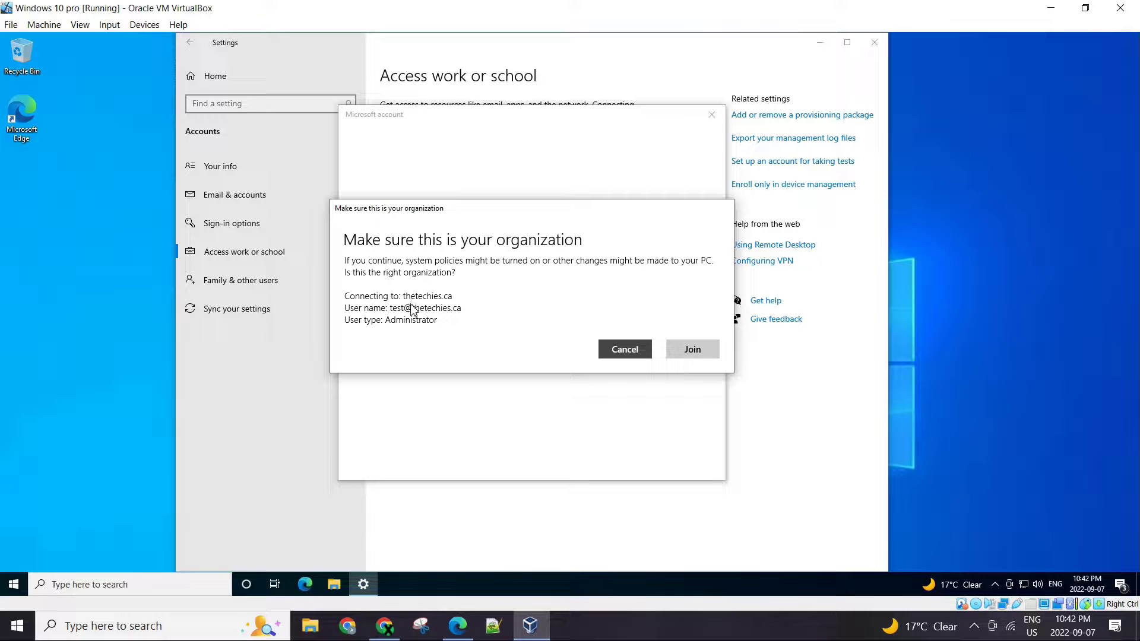
- Join the organization, dismiss the 'You're all set!' message, and close Settings
click(704, 355)
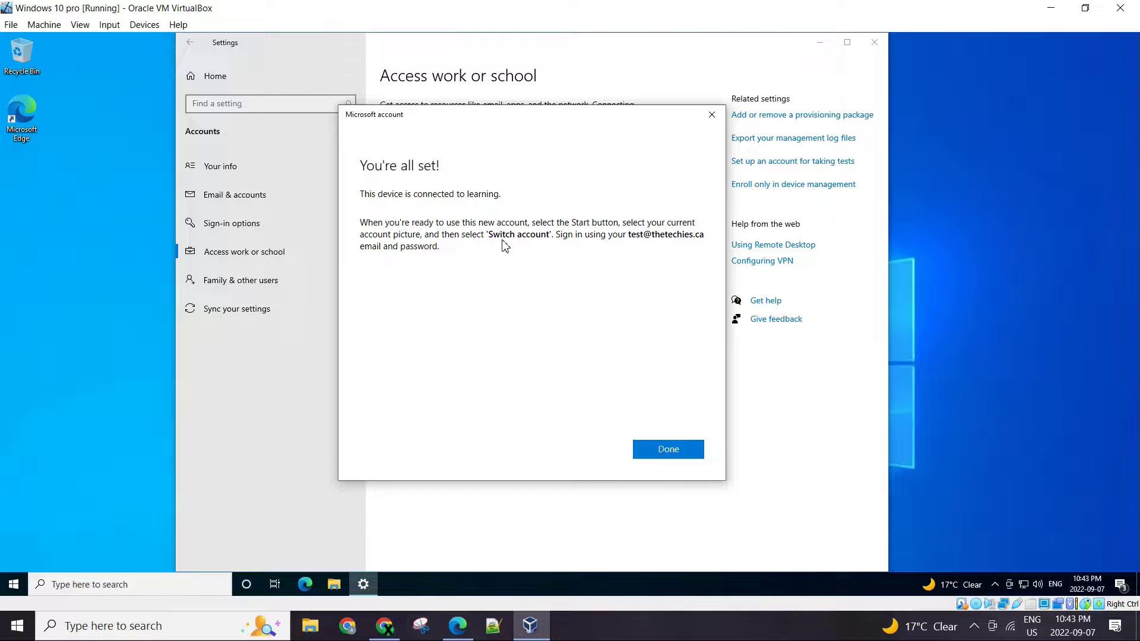
click(683, 448)
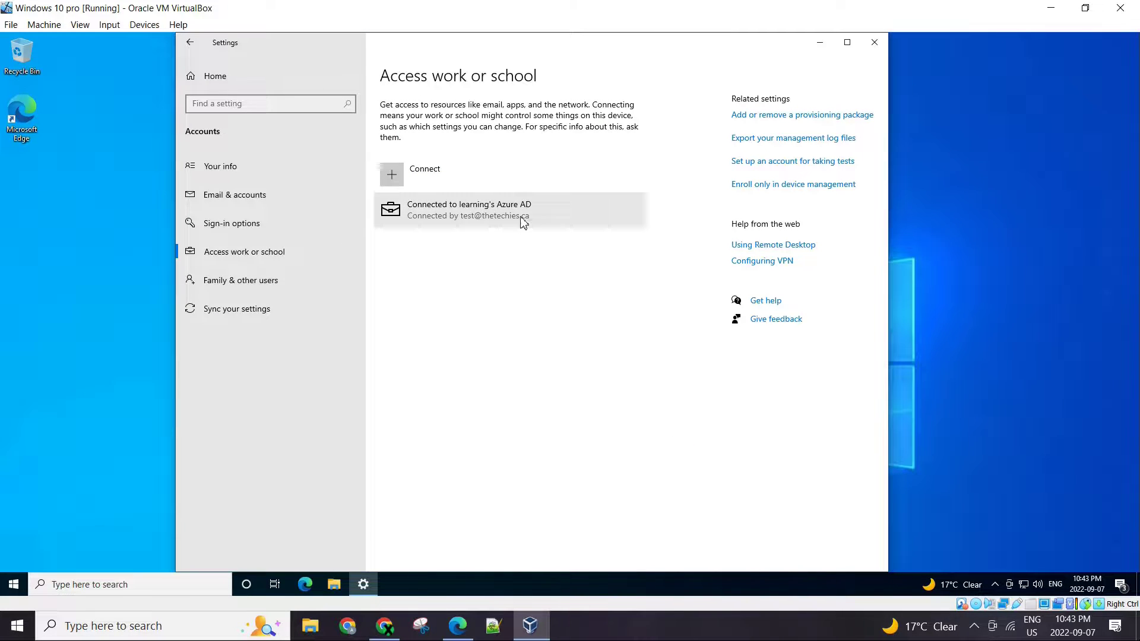
click(874, 42)
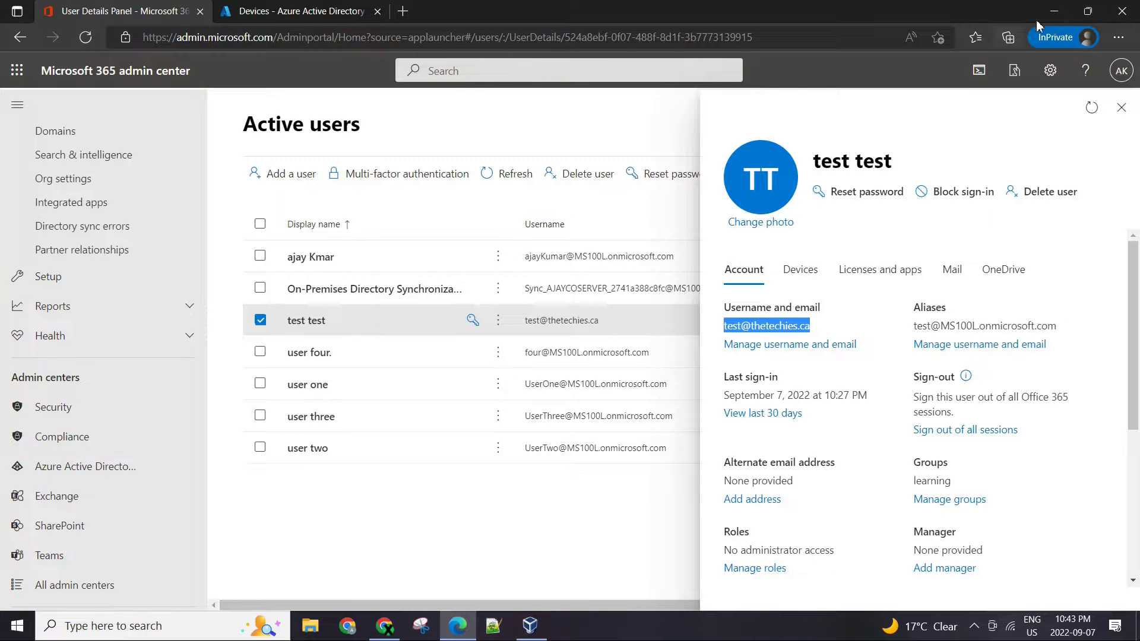
- Sign in as Other user with the test user's email address and password
click(1054, 11)
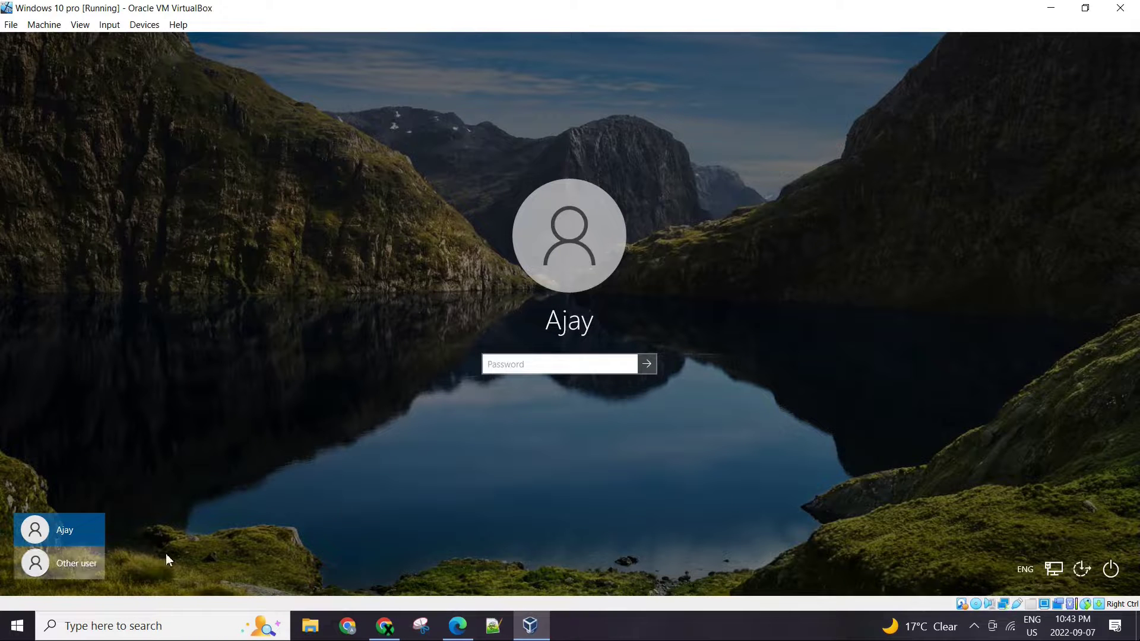
click(54, 563)
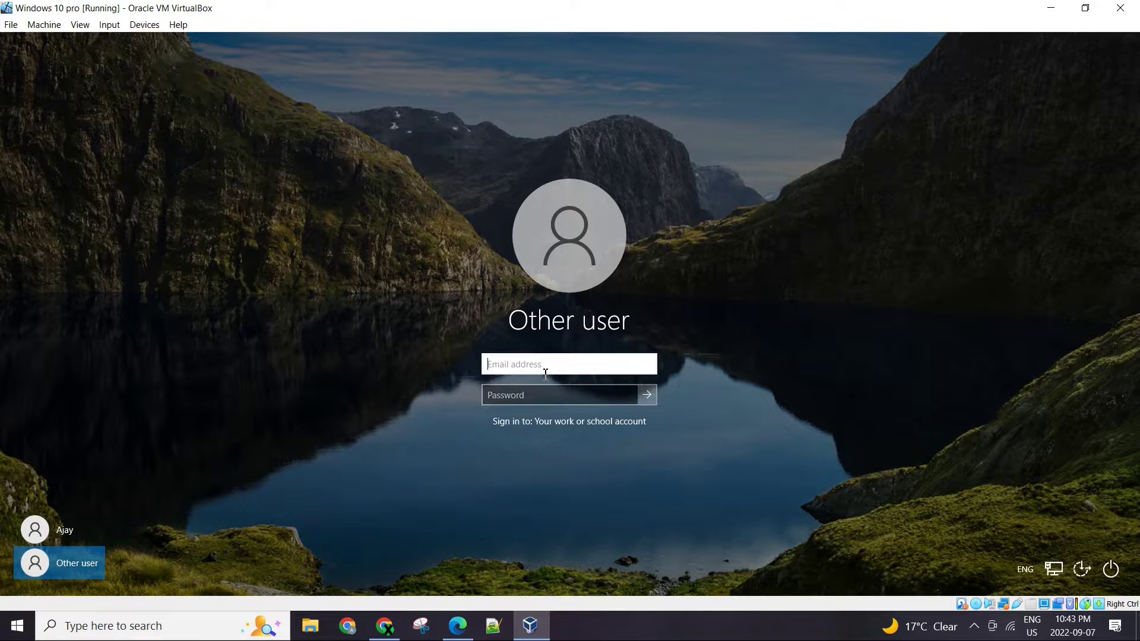
key(Tab)
text(*********)
key(Return)
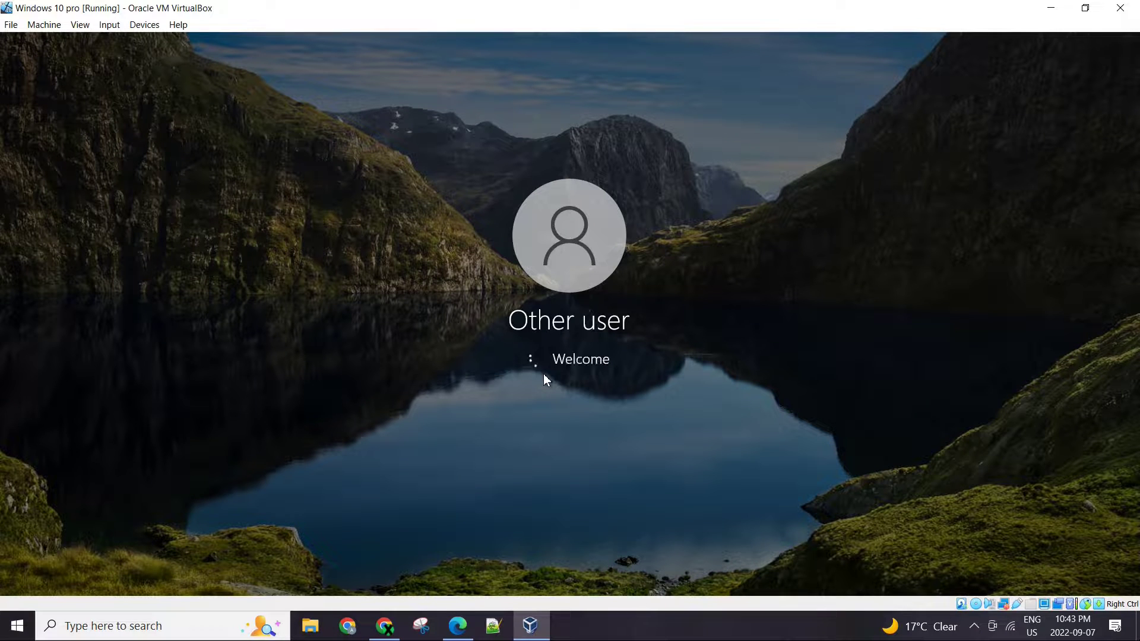
- Dismiss the incorrect-password error and sign in again with the corrected password
click(604, 385)
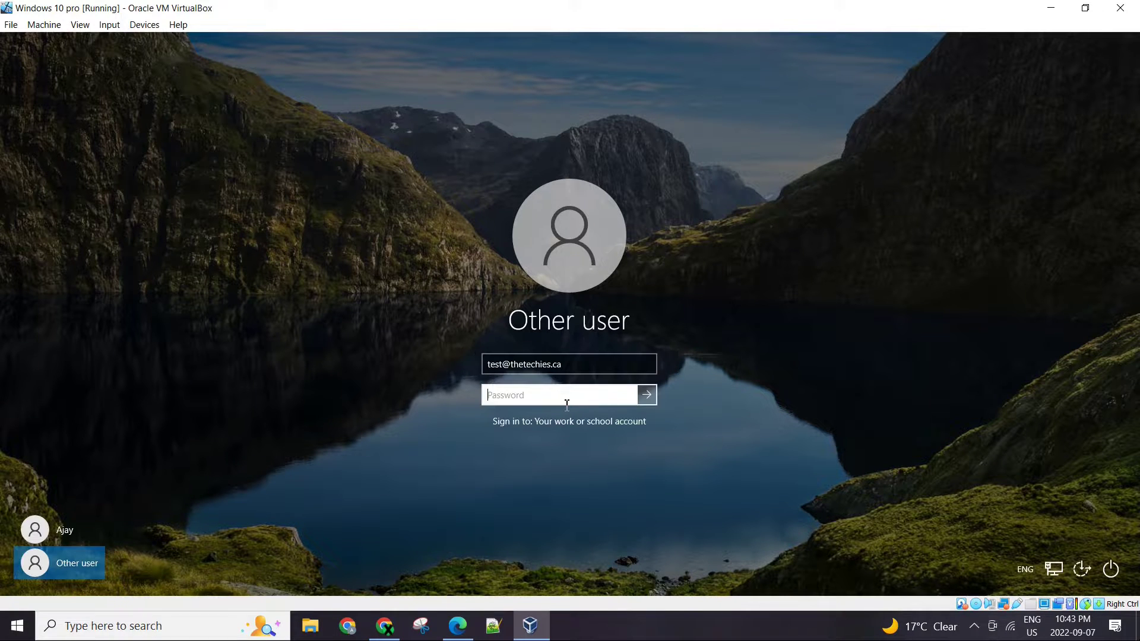
text(******)
key(Return)
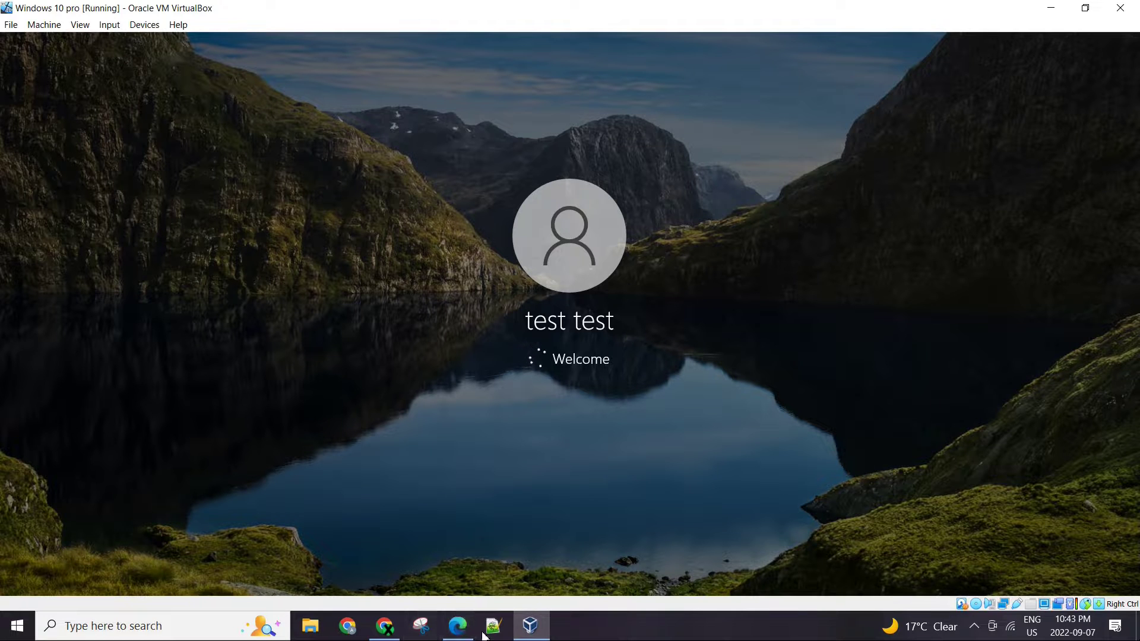
- Highlight the test user's display name in the admin center, then return to the VM welcome screen
click(457, 626)
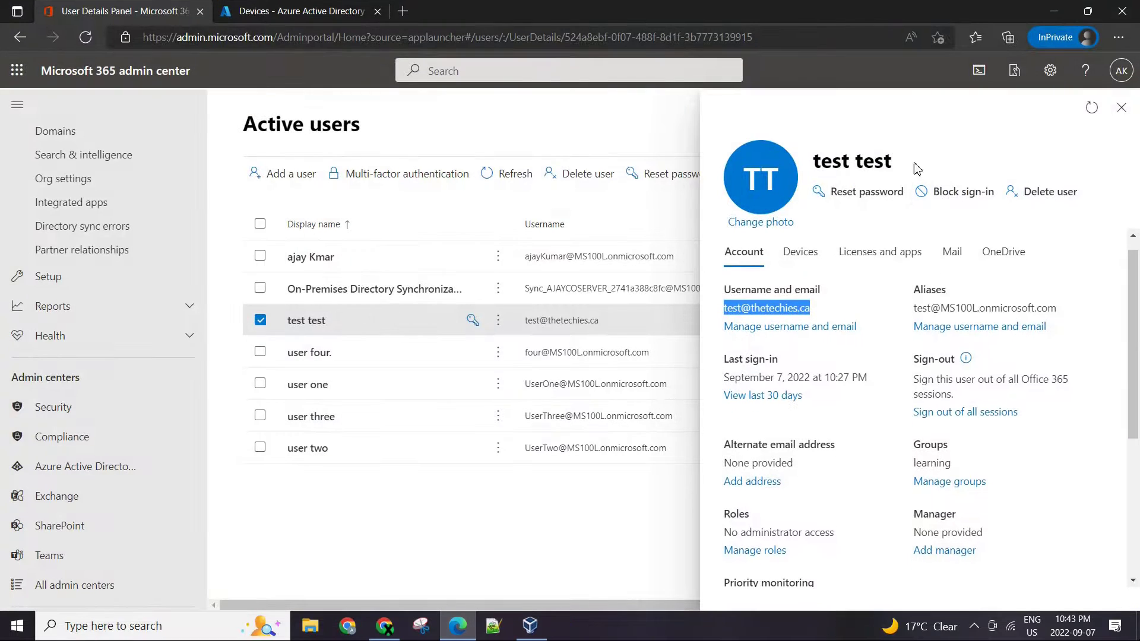
drag(894, 164, 801, 167)
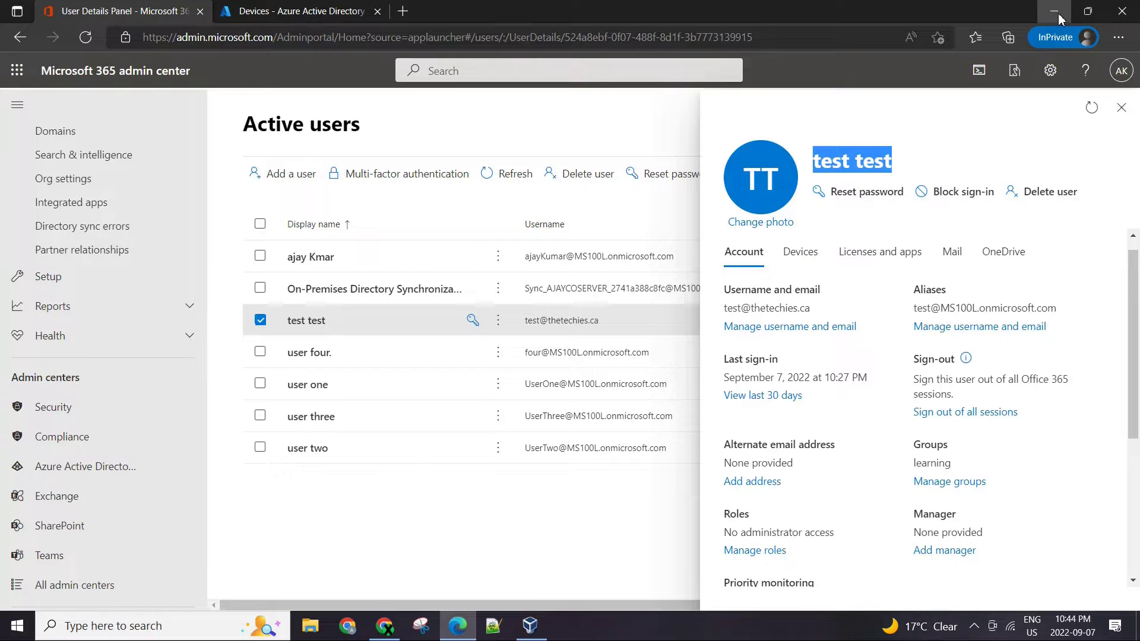
key(alt+Tab)
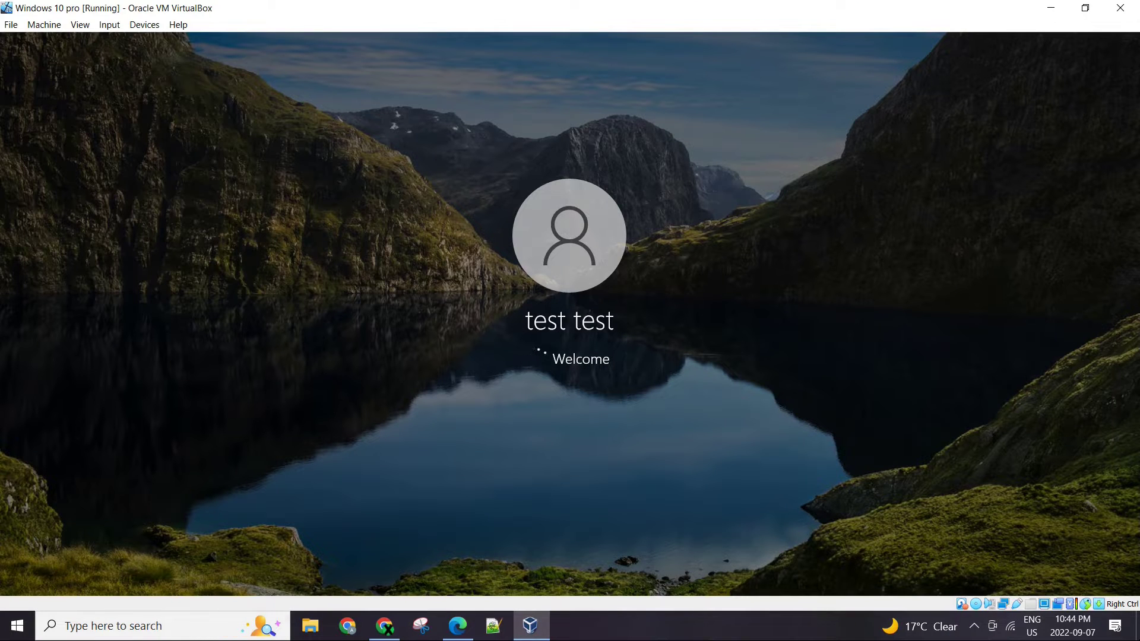